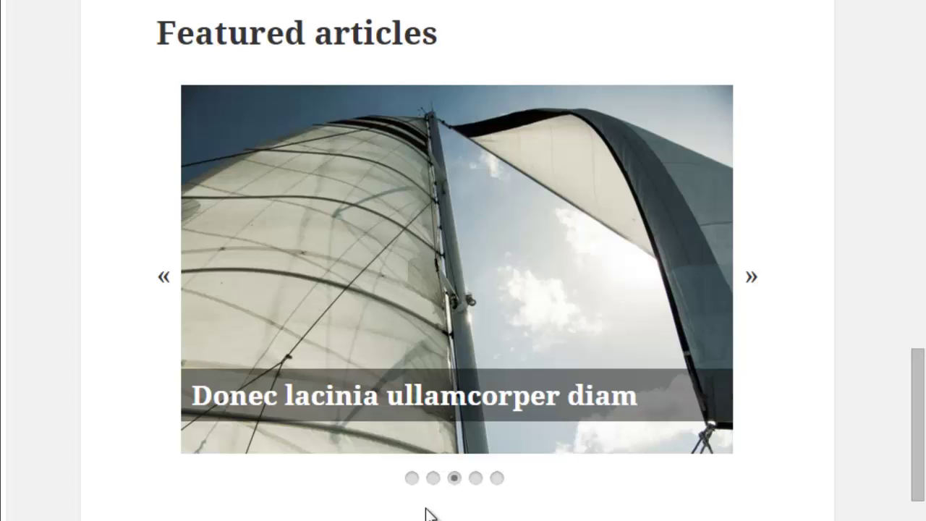
- Advance the Featured articles slider to the next article with the » arrow
{"action": "left_click", "coordinate": [751, 277]}
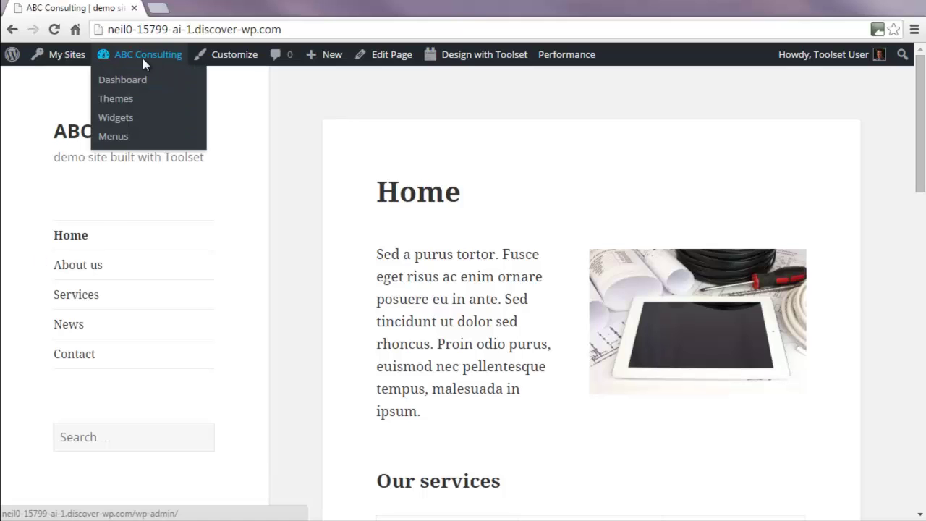
- Create a new View named 'Slider - Featured Posts' that displays results as a slider
{"action": "left_click", "coordinate": [143, 63]}
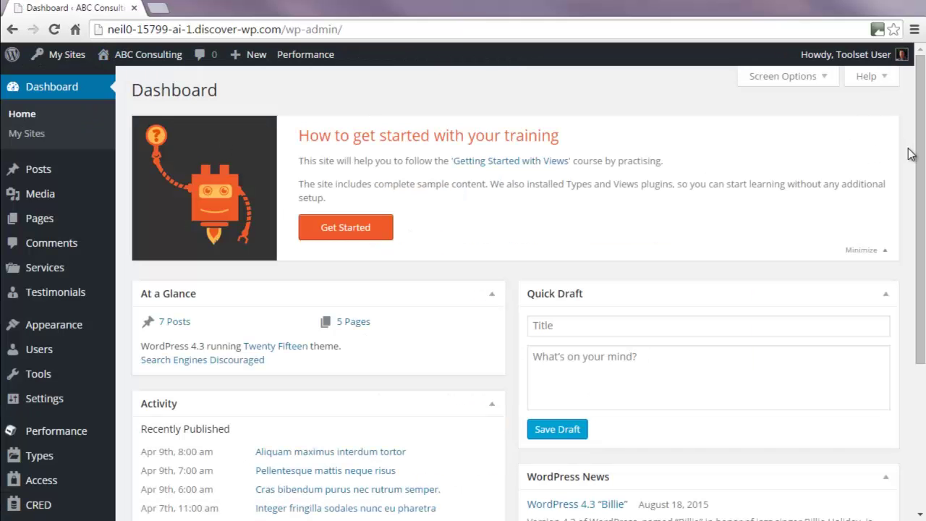
{"action": "left_click_drag", "start_coordinate": [919, 158], "coordinate": [919, 405]}
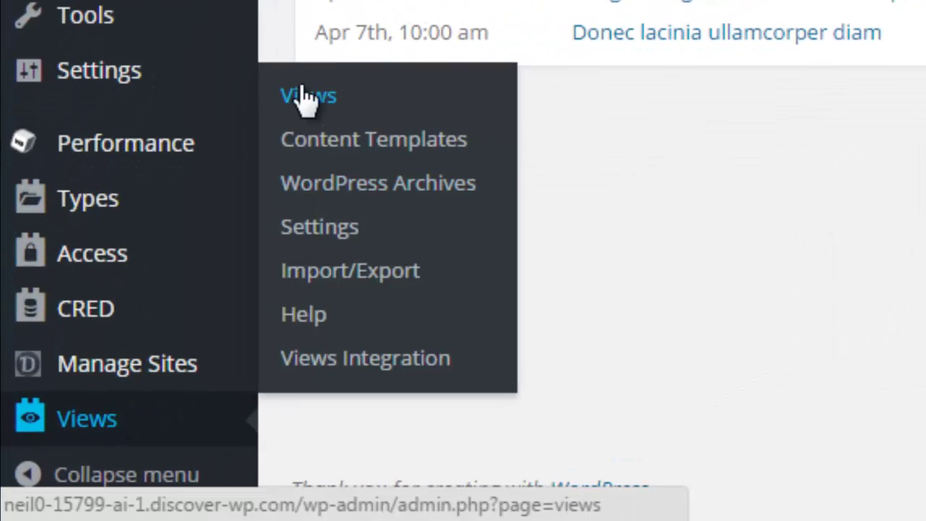
{"action": "left_click", "coordinate": [302, 96]}
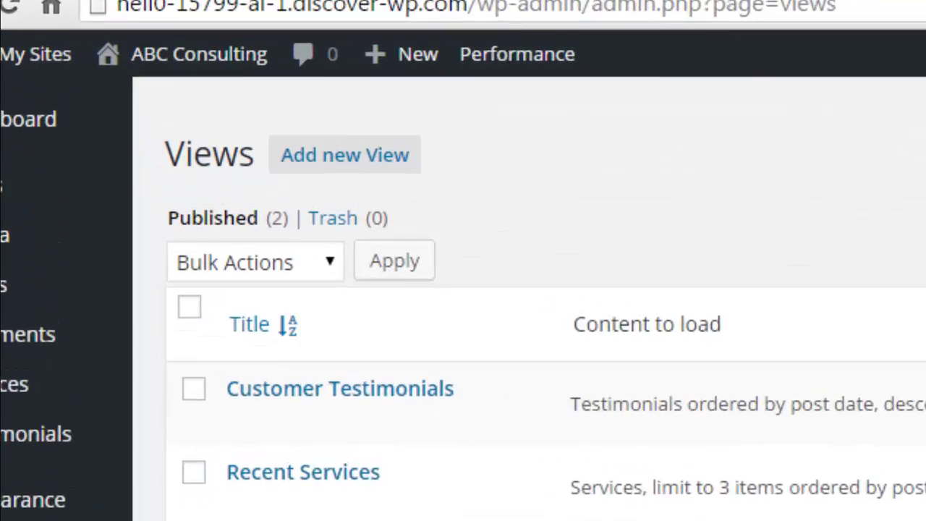
{"action": "left_click", "coordinate": [436, 192]}
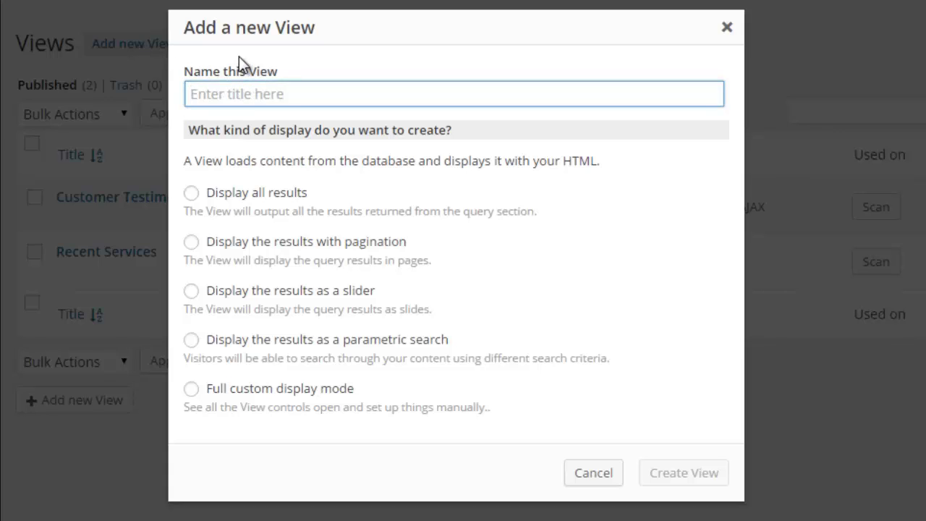
{"action": "type", "text": "Slider"}
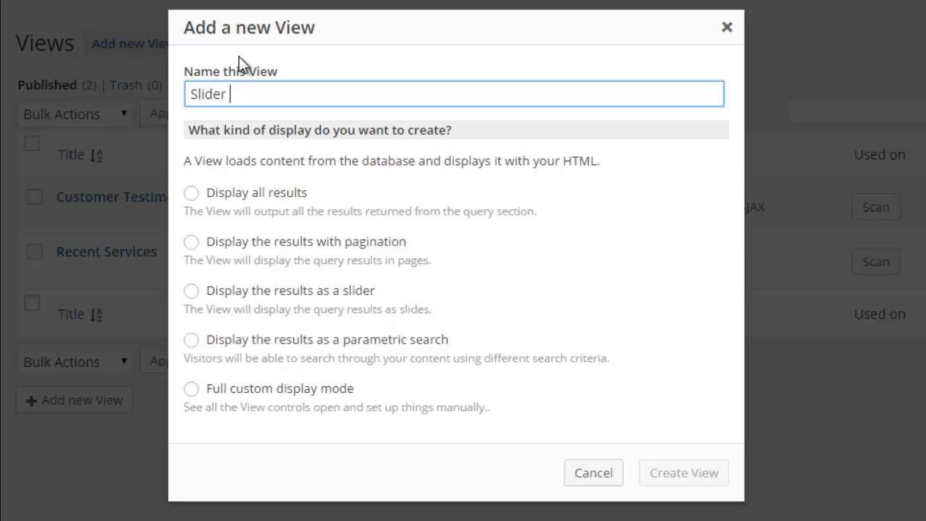
{"action": "type", "text": " - Featured"}
{"action": "type", "text": " Posts"}
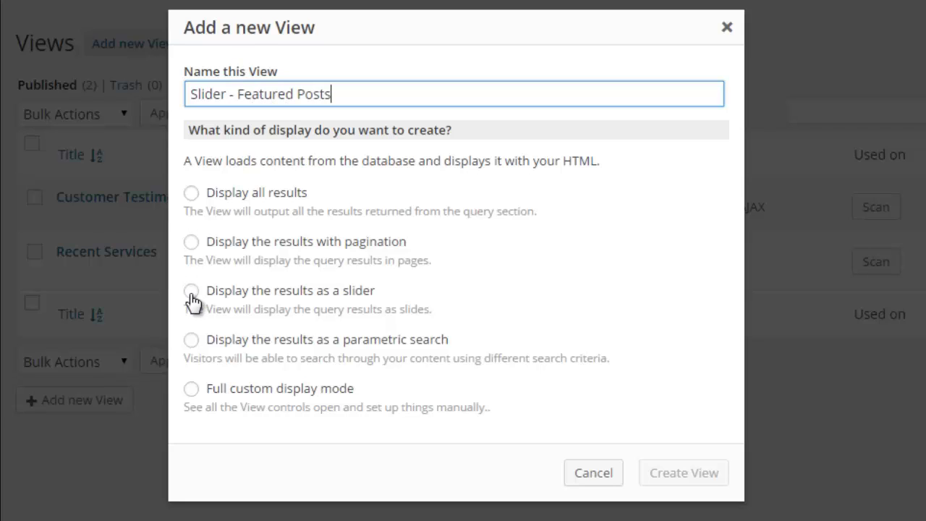
{"action": "left_click", "coordinate": [191, 292]}
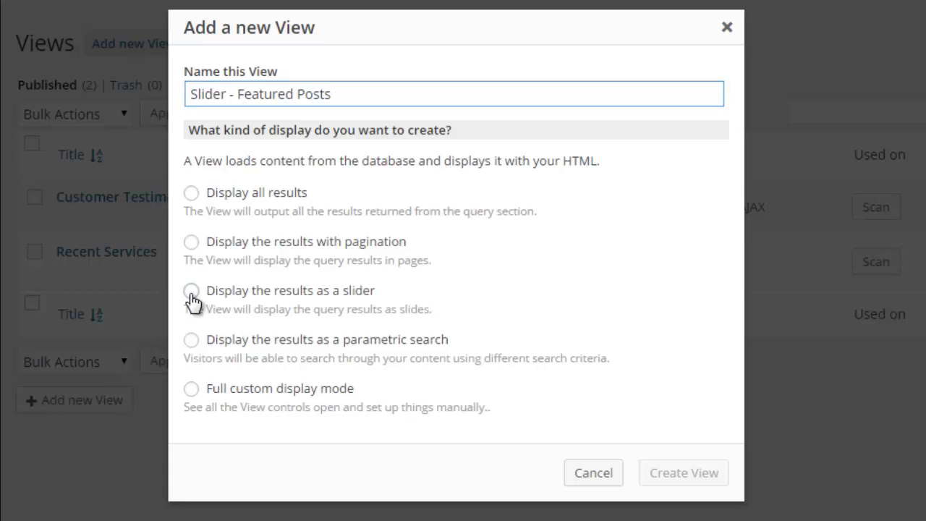
{"action": "left_click", "coordinate": [662, 472]}
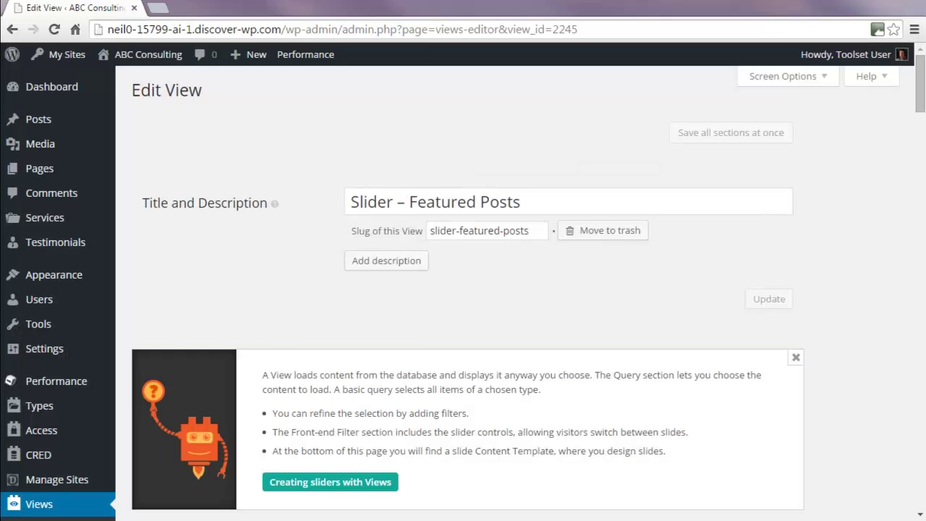
- Select Posts as the content loaded into the slider View
{"action": "scroll", "coordinate": [463, 289], "scroll_direction": "down", "scroll_amount": 3}
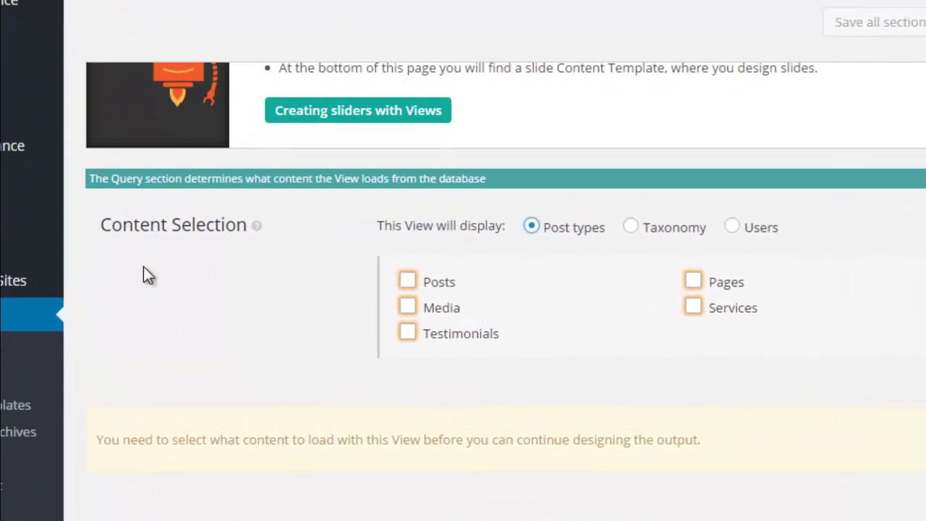
{"action": "left_click", "coordinate": [407, 282]}
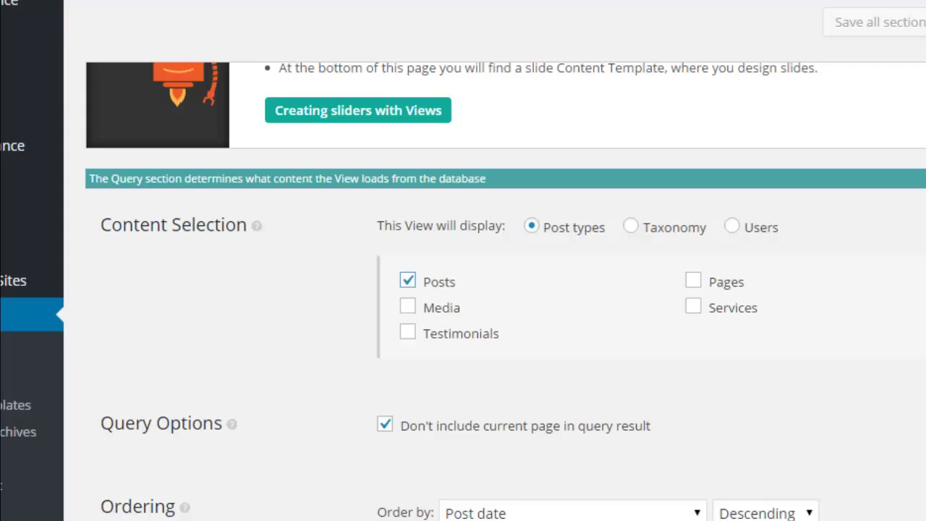
{"action": "scroll", "coordinate": [506, 289], "scroll_direction": "down", "scroll_amount": 3}
{"action": "scroll", "coordinate": [507, 289], "scroll_direction": "down", "scroll_amount": 1}
{"action": "scroll", "coordinate": [507, 290], "scroll_direction": "down", "scroll_amount": 2}
{"action": "scroll", "coordinate": [507, 289], "scroll_direction": "down", "scroll_amount": 2}
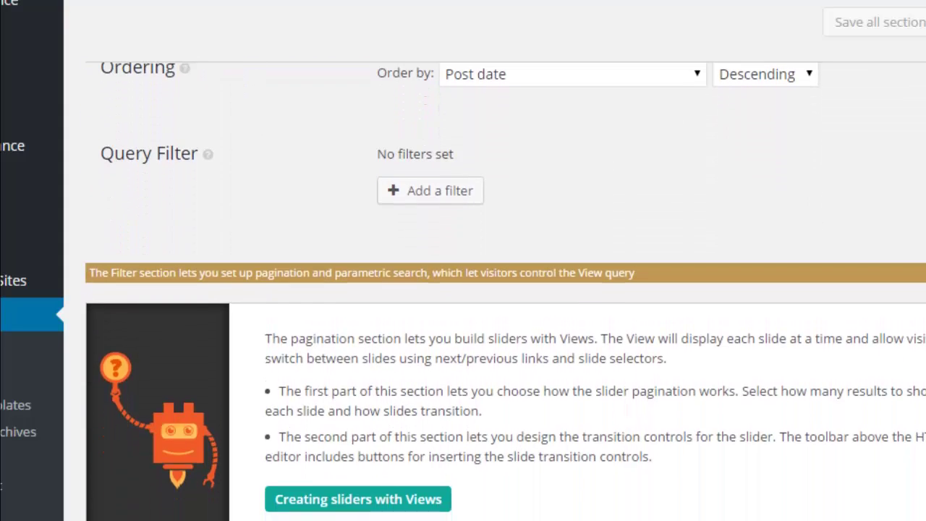
- Add a Categories query filter limited to the Featured category and save it
{"action": "left_click", "coordinate": [438, 196]}
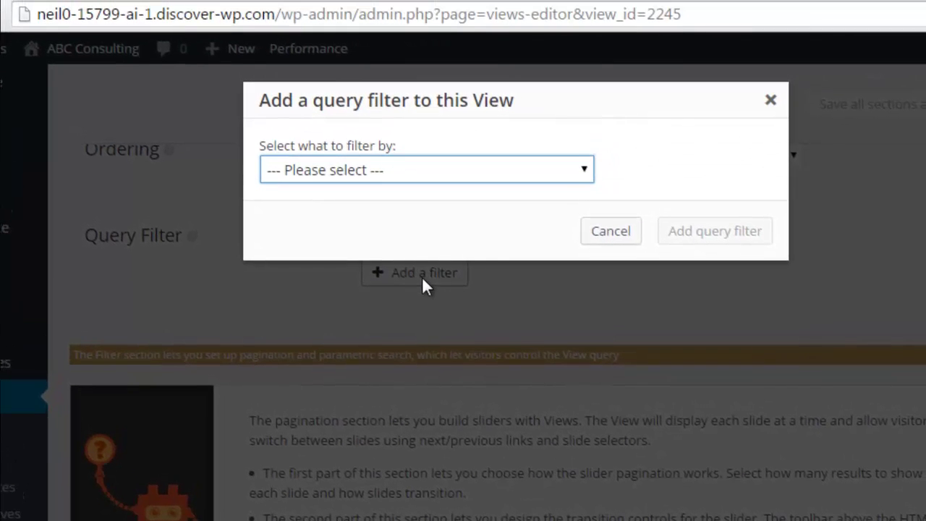
{"action": "left_click", "coordinate": [586, 170]}
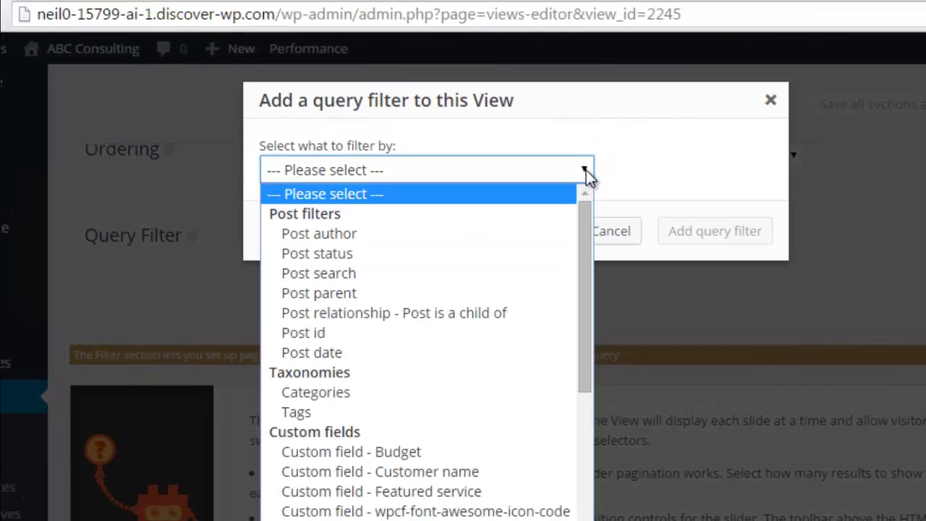
{"action": "left_click", "coordinate": [357, 405]}
{"action": "left_click", "coordinate": [700, 232]}
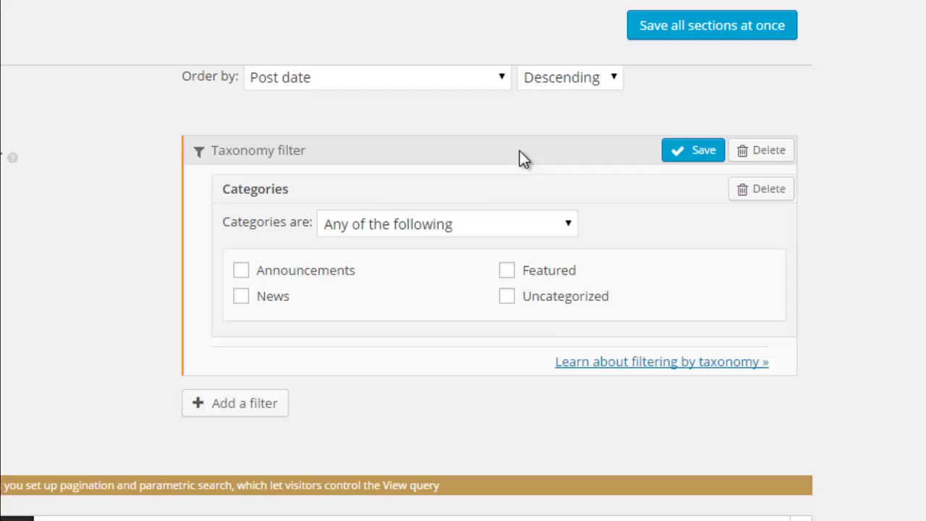
{"action": "left_click", "coordinate": [507, 270]}
{"action": "left_click", "coordinate": [693, 156]}
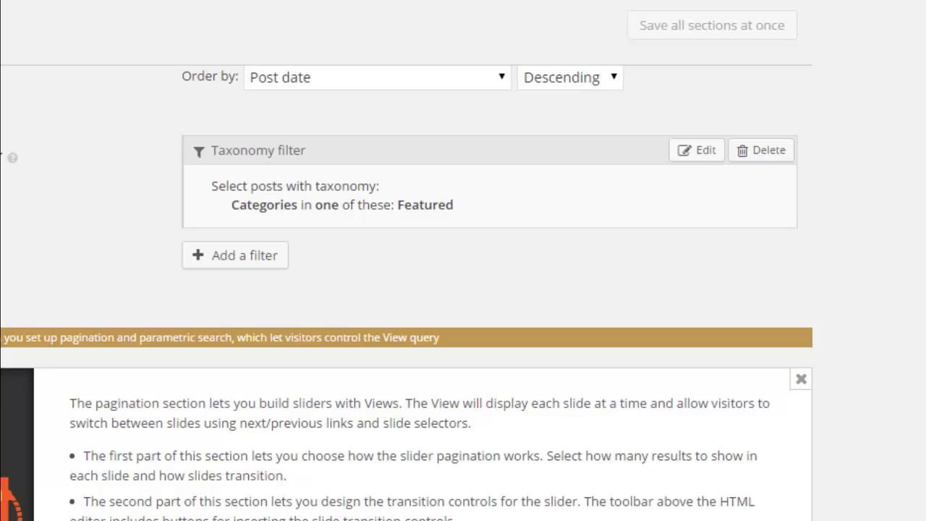
{"action": "scroll", "coordinate": [405, 290], "scroll_direction": "down", "scroll_amount": 4}
- Scroll past the automatic 5-second fade pagination settings down to the Filter section
{"action": "scroll", "coordinate": [405, 290], "scroll_direction": "down", "scroll_amount": 3}
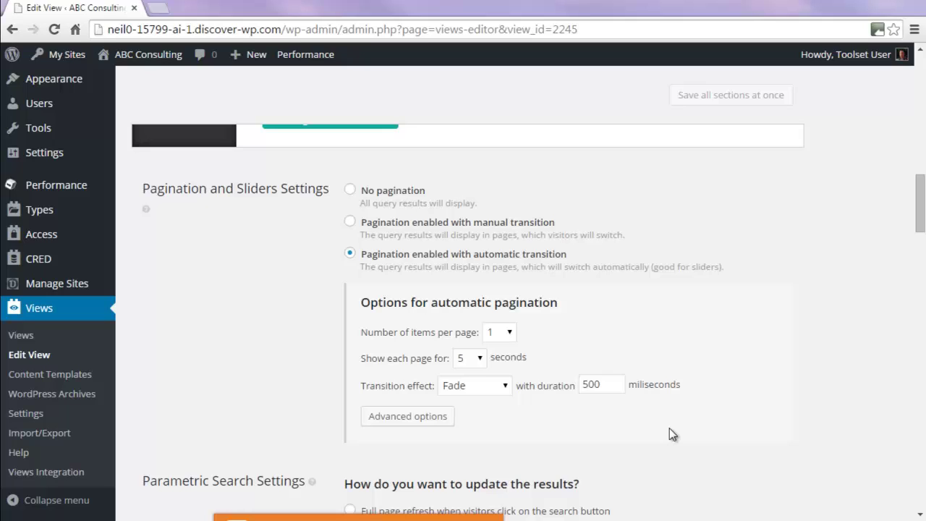
{"action": "left_click_drag", "start_coordinate": [916, 195], "coordinate": [915, 252]}
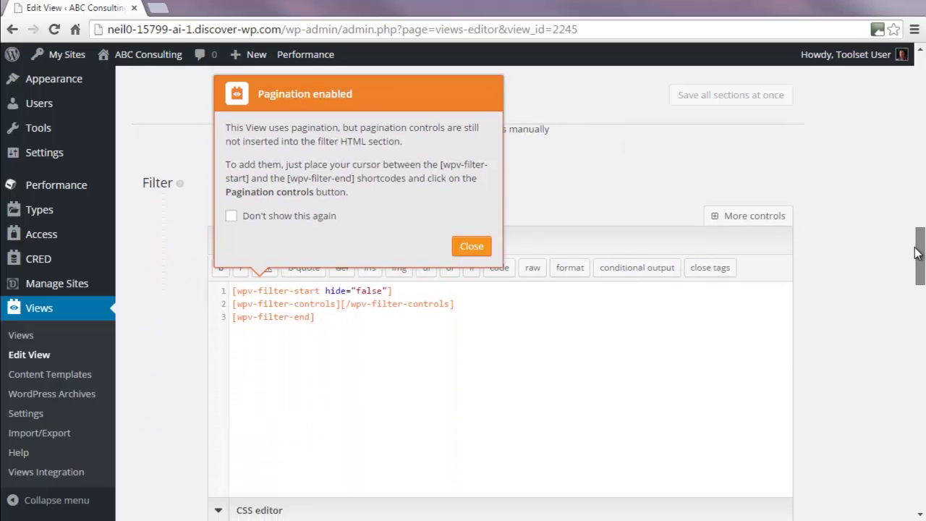
- Insert 'Next and previous page controls' pagination into the slider's filter HTML
{"action": "left_click", "coordinate": [467, 241]}
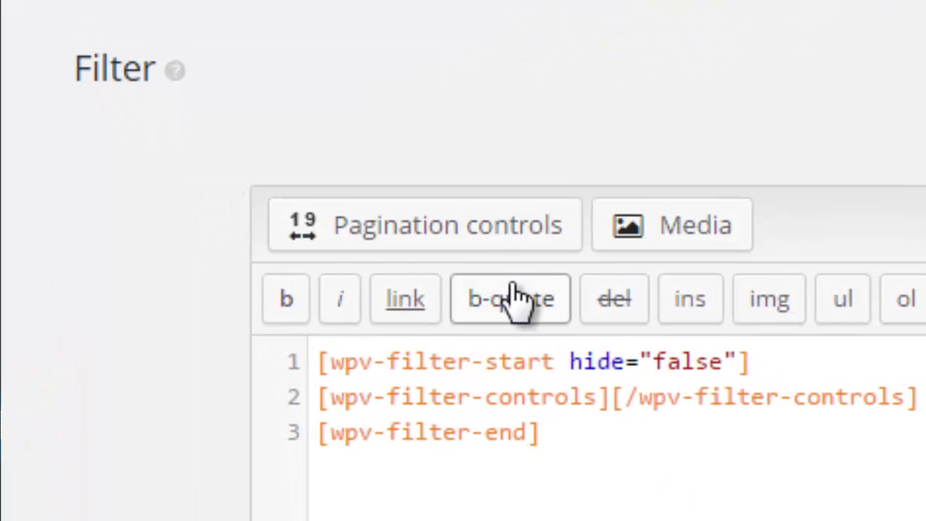
{"action": "left_click", "coordinate": [459, 223]}
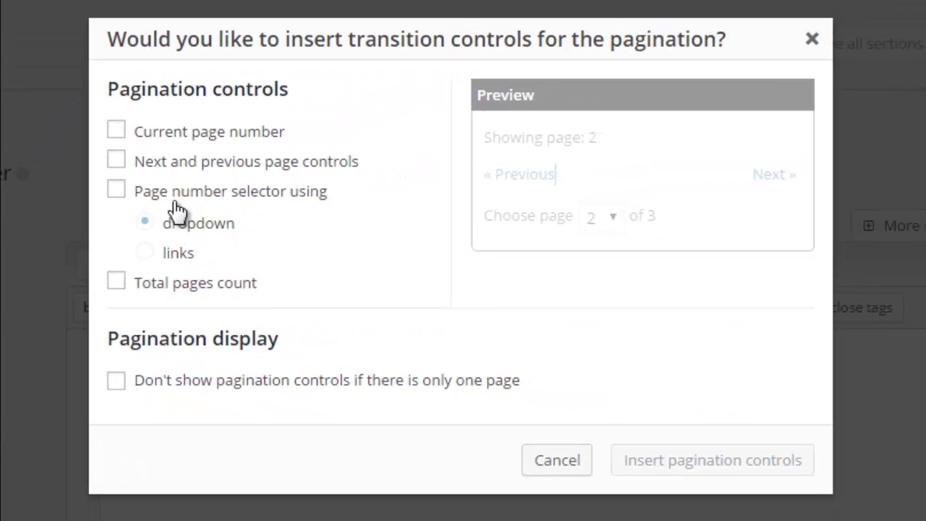
{"action": "left_click", "coordinate": [116, 161]}
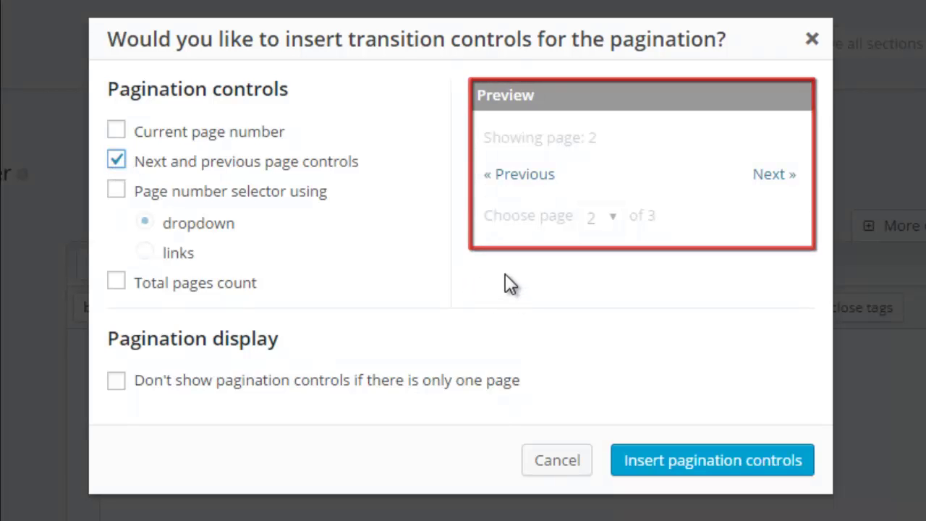
{"action": "left_click", "coordinate": [705, 474]}
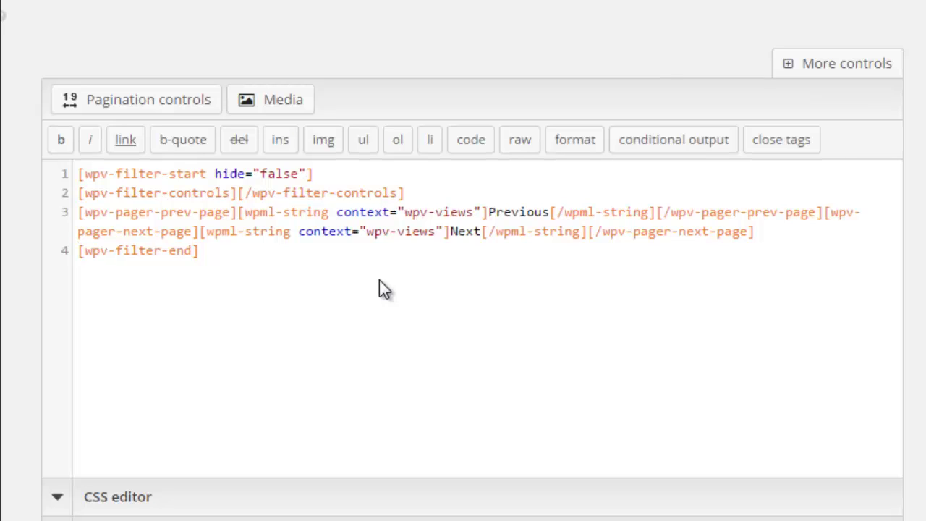
- Insert a current-page selector styled as link dots into the filter HTML
{"action": "left_click", "coordinate": [154, 102]}
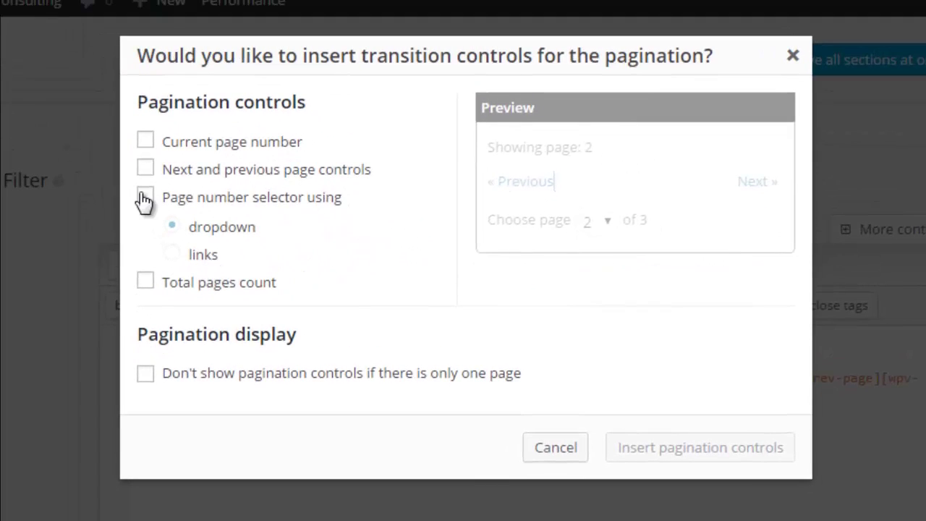
{"action": "left_click", "coordinate": [144, 196]}
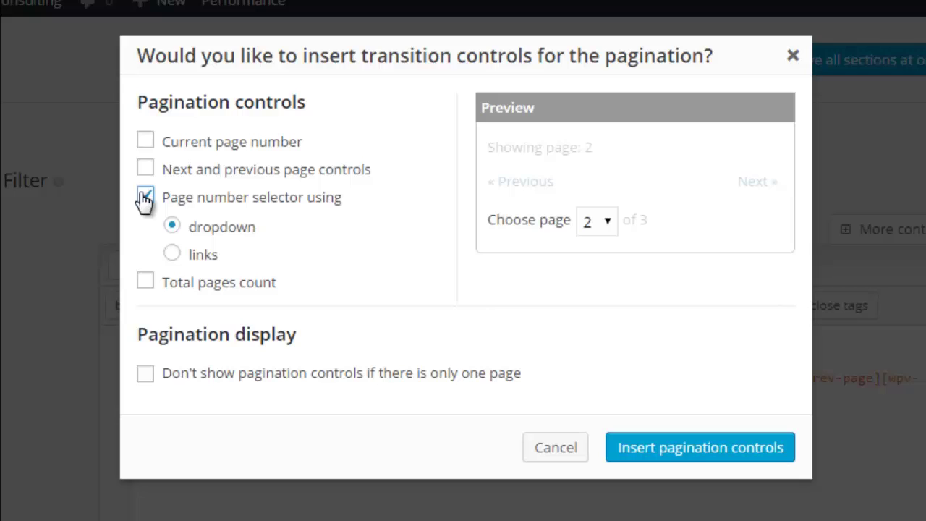
{"action": "left_click", "coordinate": [173, 259]}
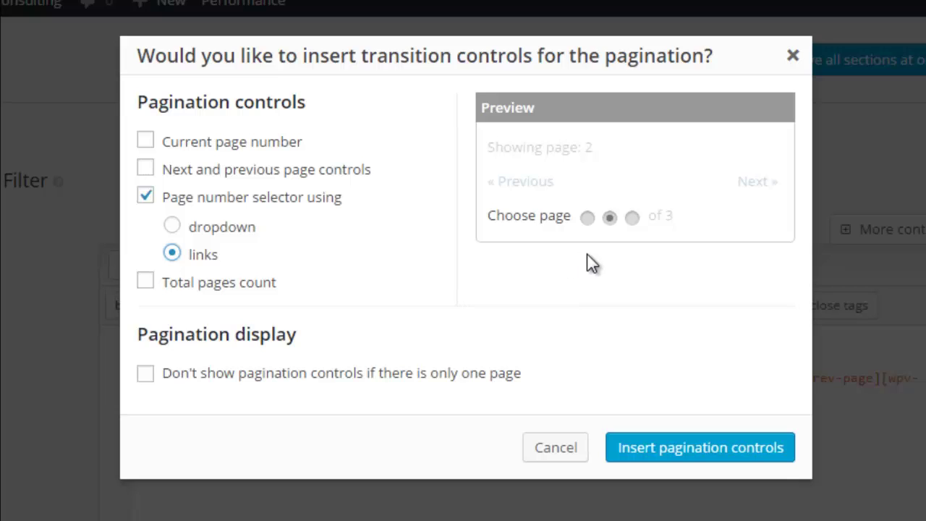
{"action": "left_click", "coordinate": [729, 449]}
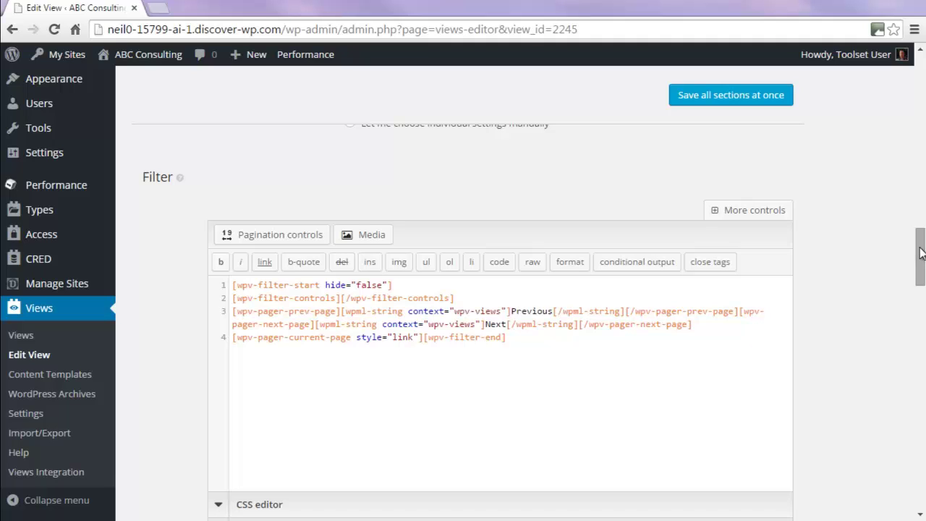
- Run the Loop Wizard with unformatted output, adding Post featured image and Post title with a link
{"action": "left_click_drag", "start_coordinate": [920, 252], "coordinate": [913, 316]}
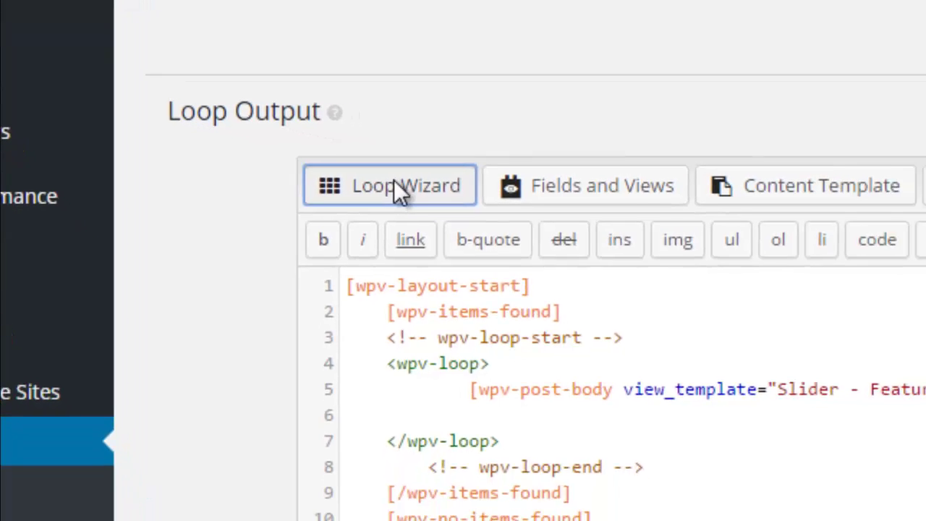
{"action": "left_click", "coordinate": [504, 220]}
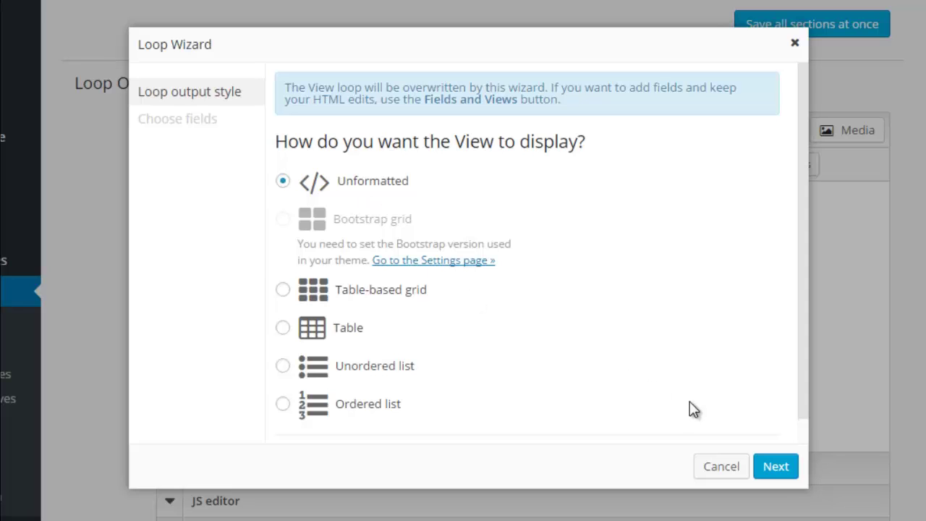
{"action": "left_click", "coordinate": [775, 467]}
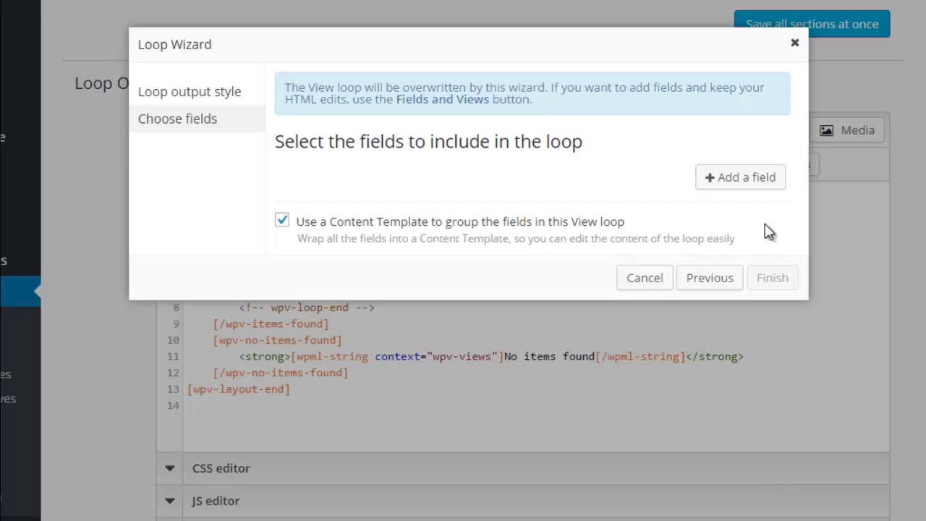
{"action": "left_click", "coordinate": [746, 186]}
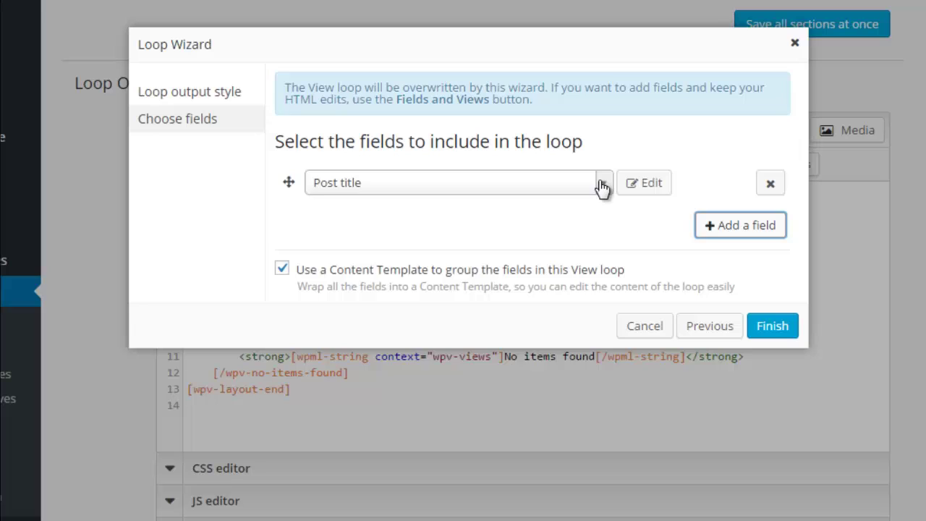
{"action": "left_click", "coordinate": [600, 187]}
{"action": "left_click_drag", "start_coordinate": [600, 246], "coordinate": [597, 256]}
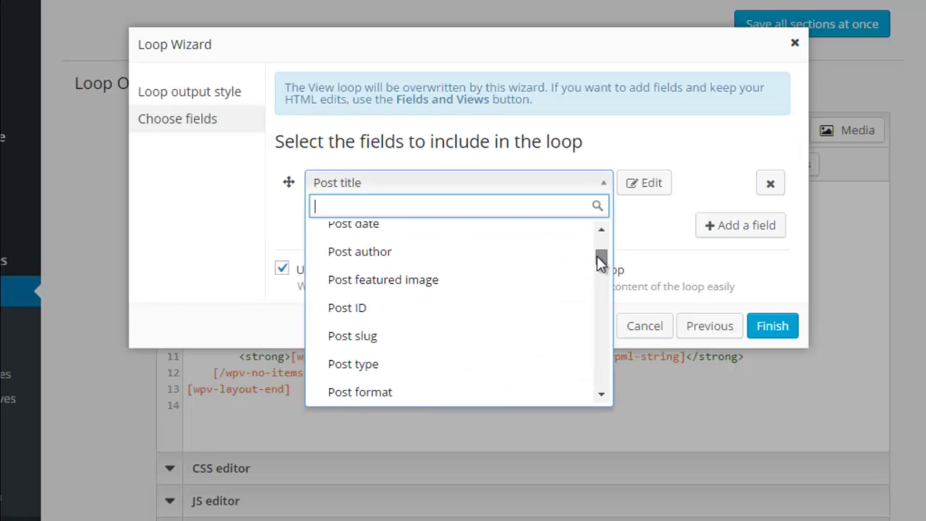
{"action": "left_click", "coordinate": [423, 281]}
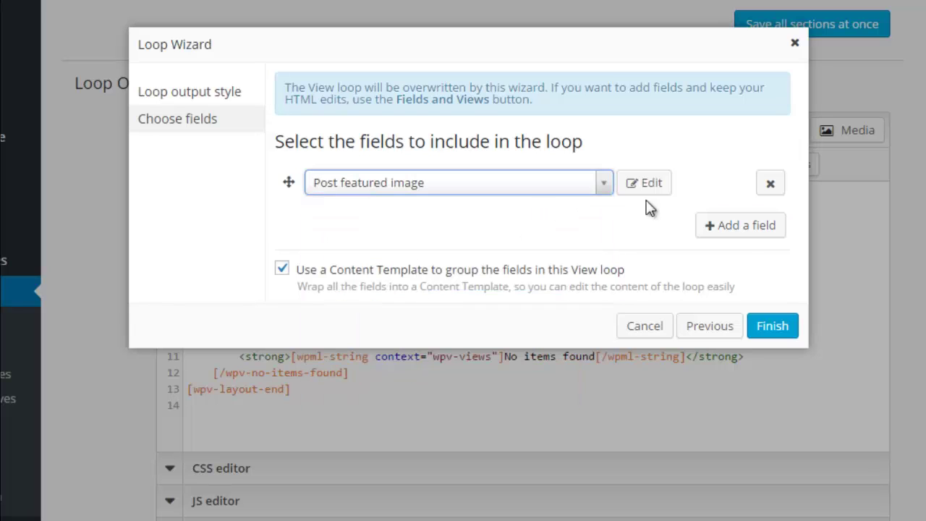
{"action": "left_click", "coordinate": [746, 228]}
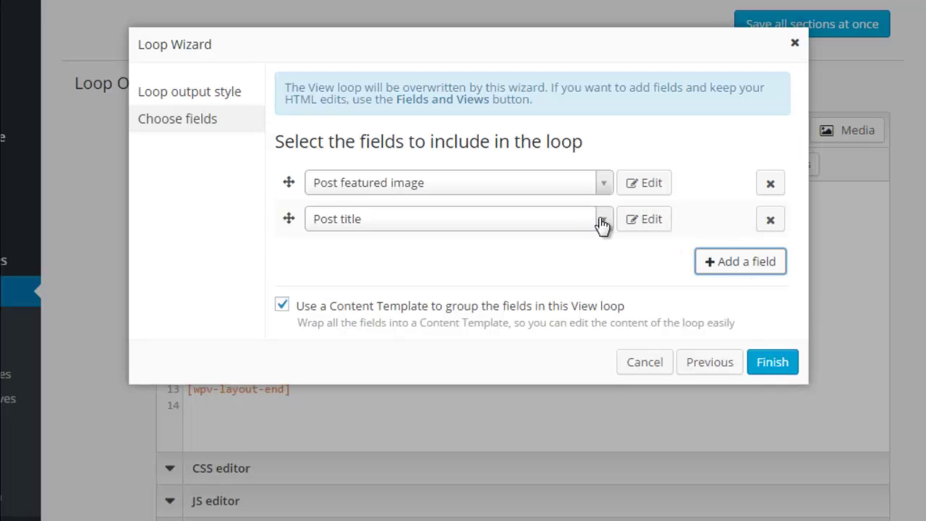
{"action": "left_click", "coordinate": [600, 221]}
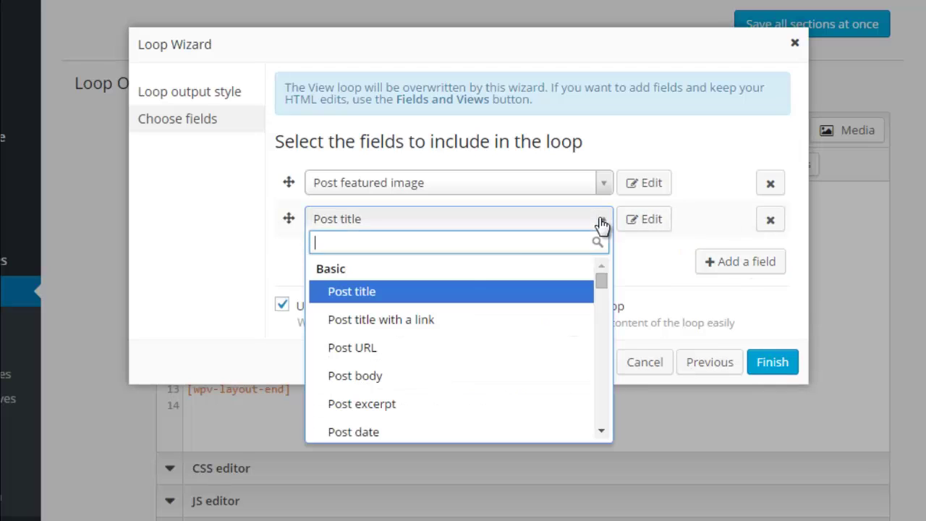
{"action": "left_click", "coordinate": [400, 325]}
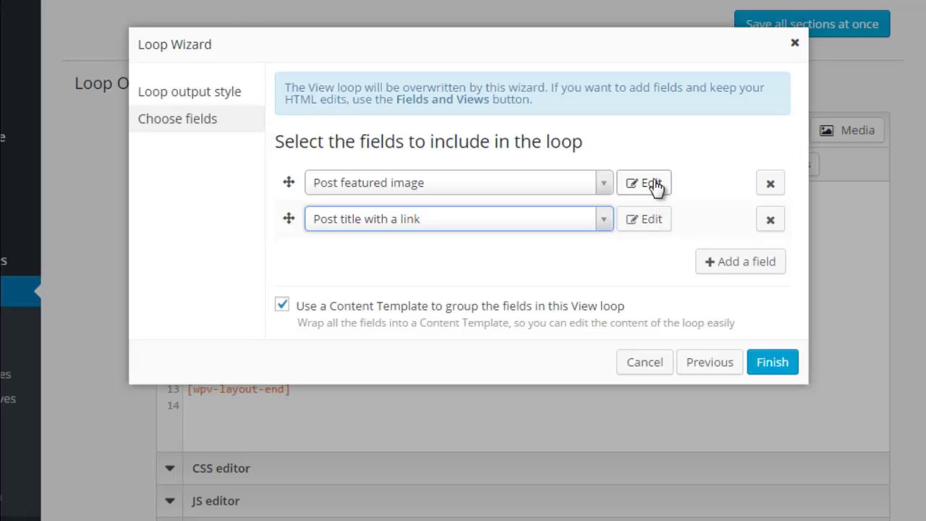
- Set the featured image to Large (1024x1024) size and finish the wizard
{"action": "left_click", "coordinate": [654, 184]}
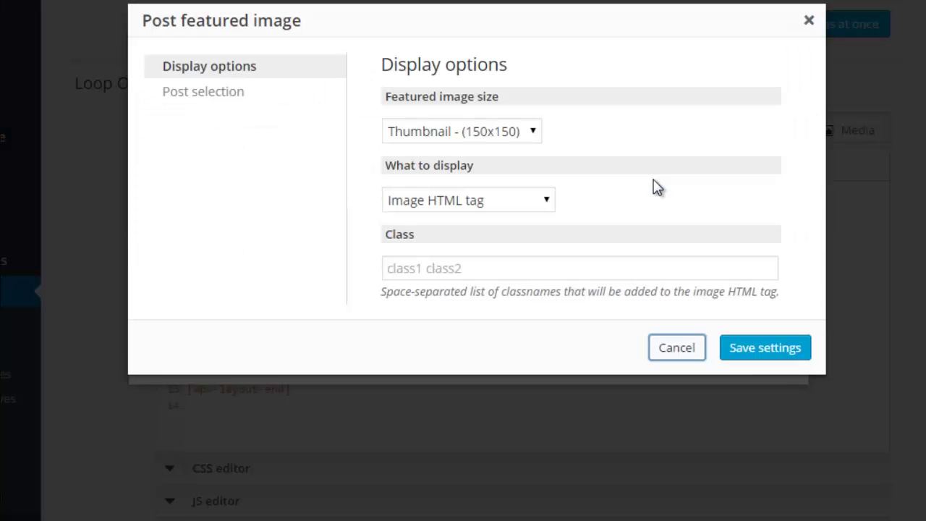
{"action": "left_click", "coordinate": [532, 131]}
{"action": "left_click", "coordinate": [482, 208]}
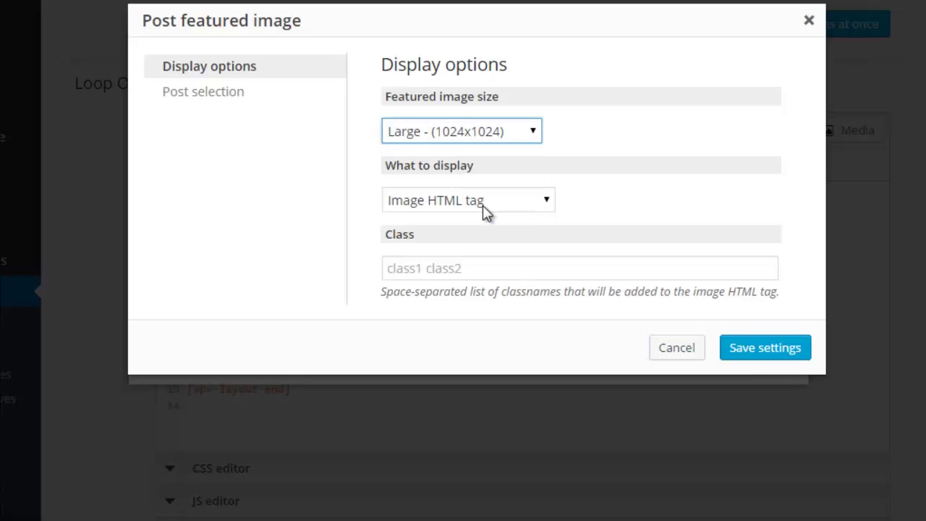
{"action": "left_click", "coordinate": [765, 349]}
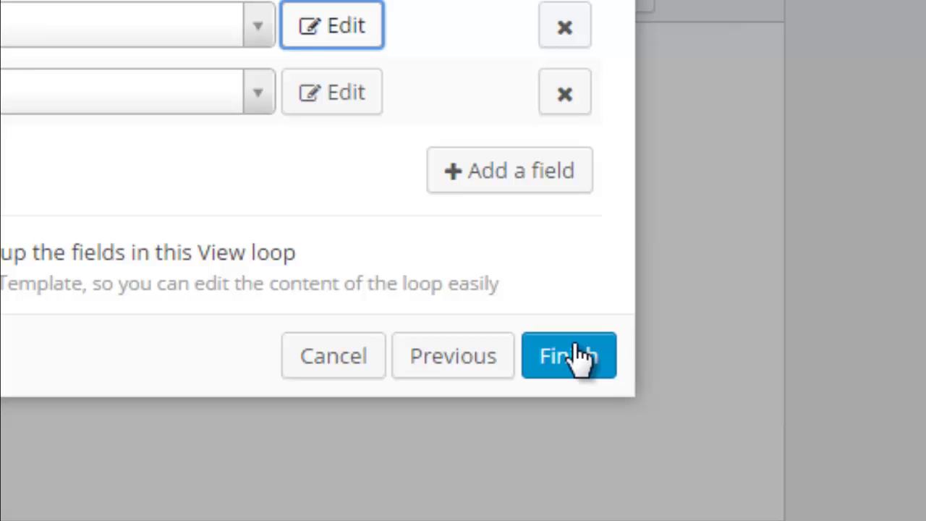
{"action": "left_click", "coordinate": [579, 358]}
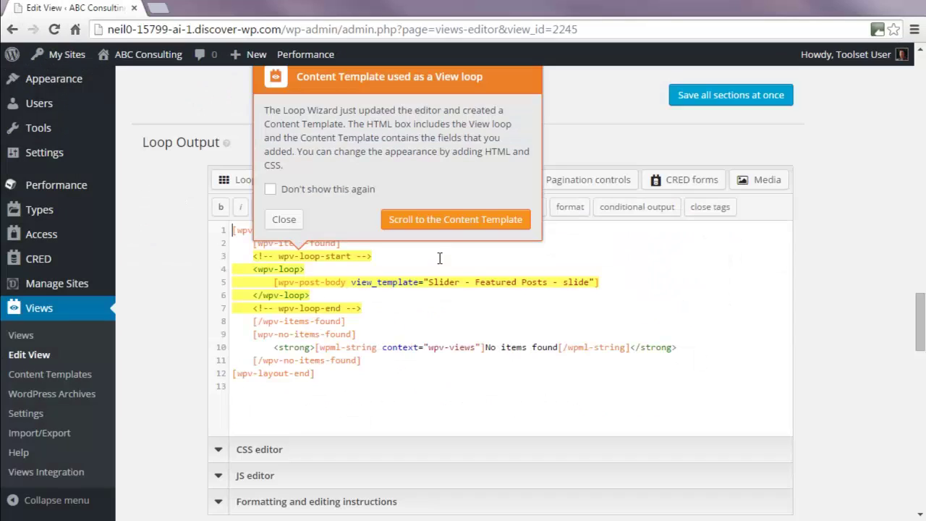
- Wrap [wpv-post-link] in <h3></h3> in the slide template and save all sections
{"action": "left_click", "coordinate": [475, 223]}
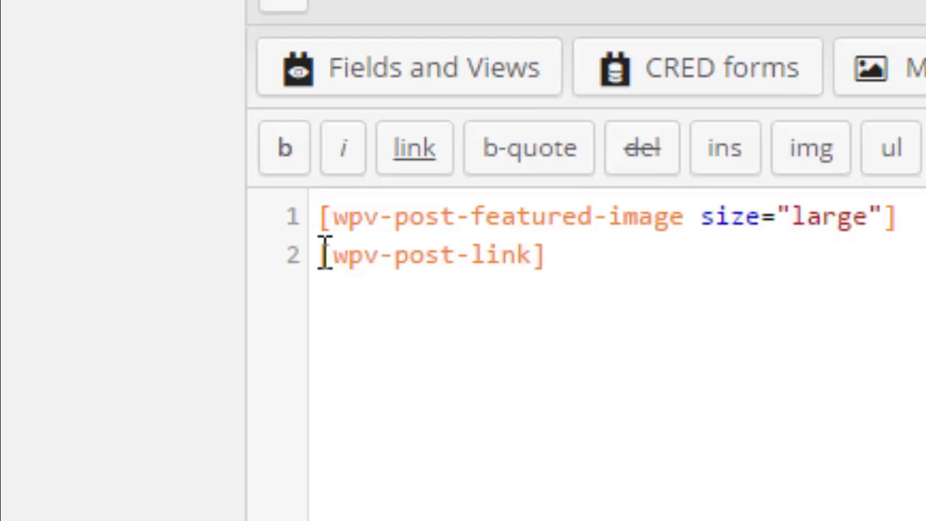
{"action": "left_click", "coordinate": [323, 255]}
{"action": "type", "text": "<h3>"}
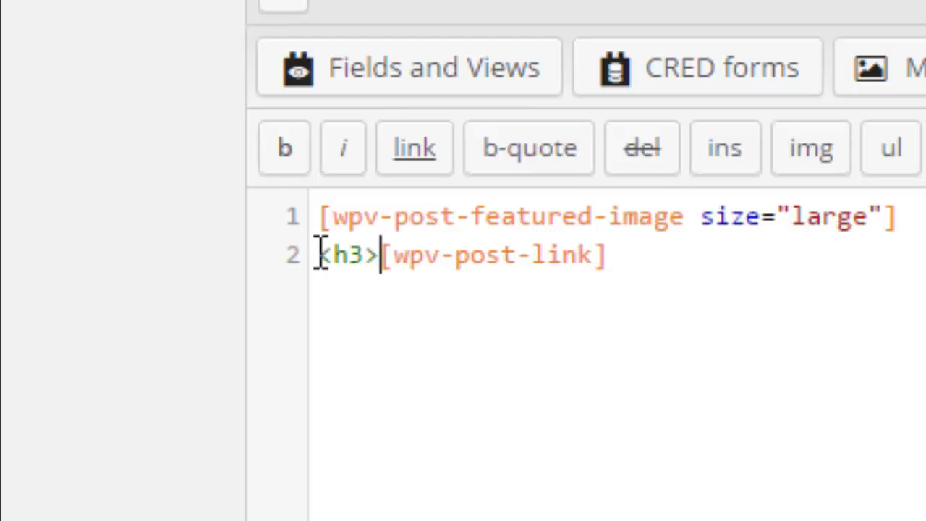
{"action": "left_click", "coordinate": [676, 259]}
{"action": "type", "text": "</h3"}
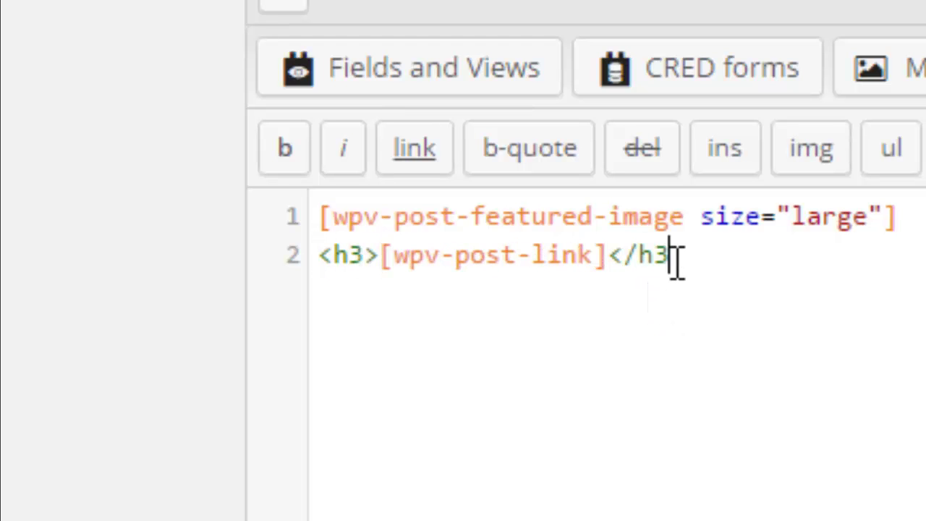
{"action": "type", "text": ">"}
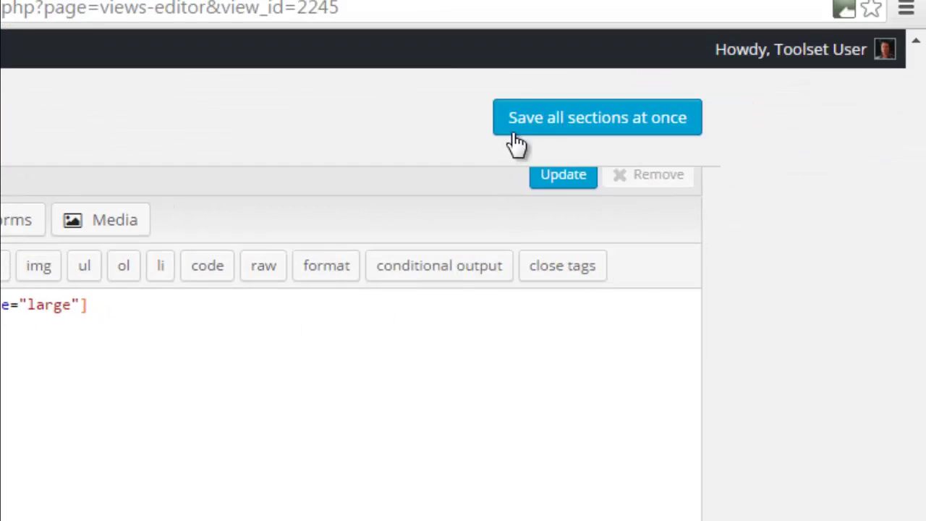
{"action": "left_click", "coordinate": [541, 127]}
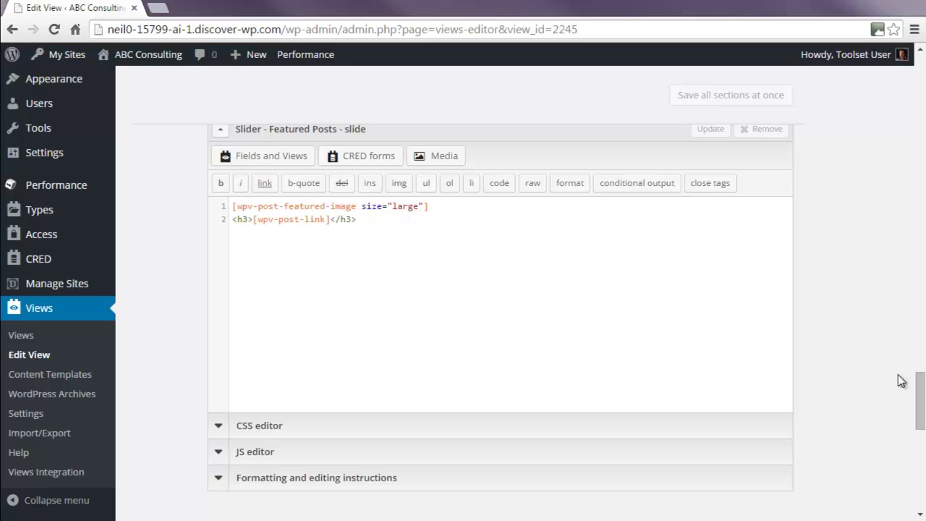
- Open the Pages list in a new tab and start editing the Home page
{"action": "mouse_move", "coordinate": [920, 408]}
{"action": "left_mouse_down"}
{"action": "mouse_move", "coordinate": [881, 198]}
{"action": "mouse_move", "coordinate": [886, 77]}
{"action": "left_mouse_up"}
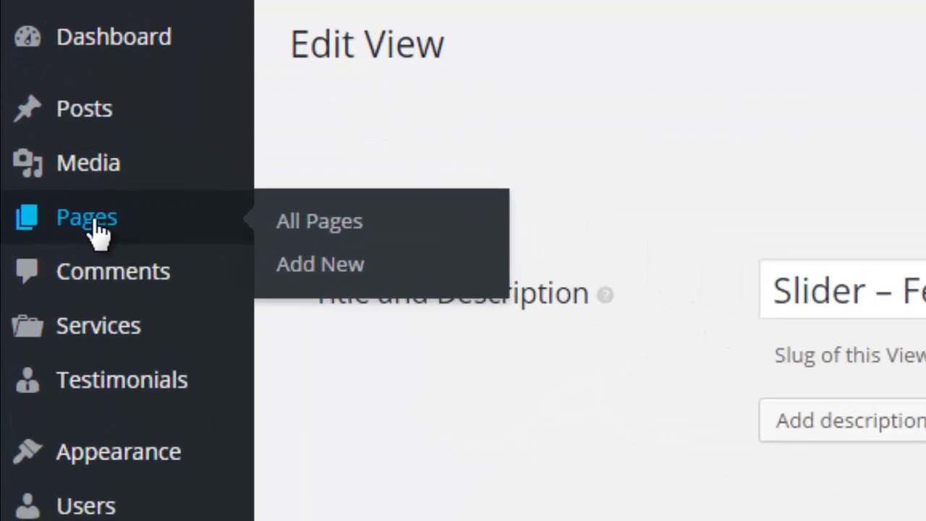
{"action": "right_click", "coordinate": [63, 194]}
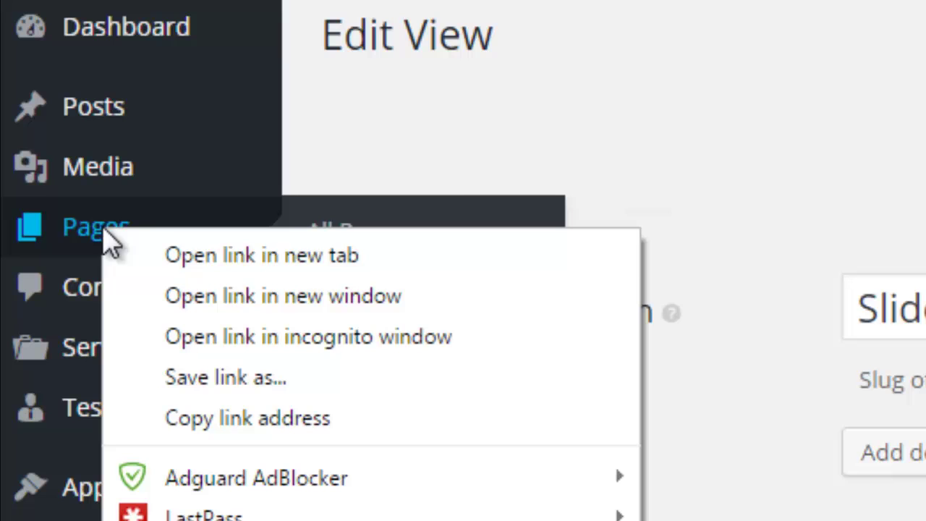
{"action": "left_click", "coordinate": [265, 255]}
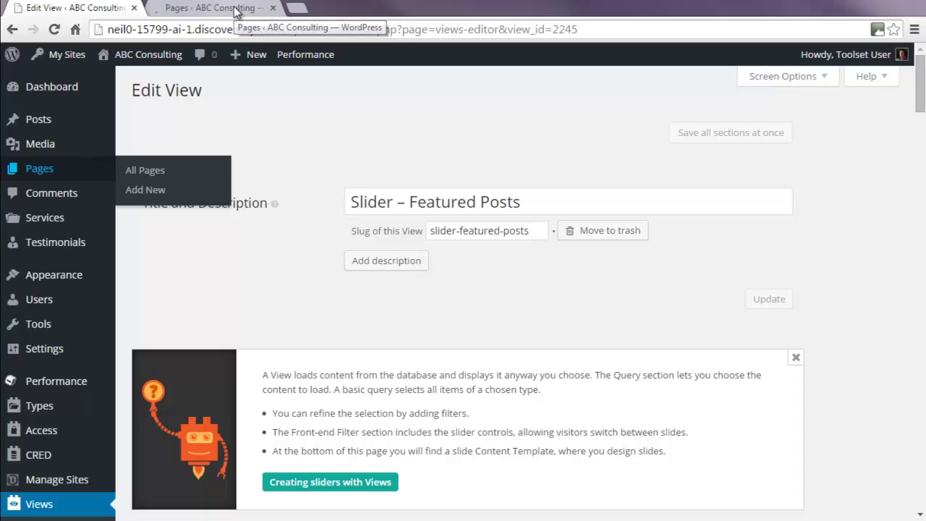
{"action": "left_click", "coordinate": [234, 8]}
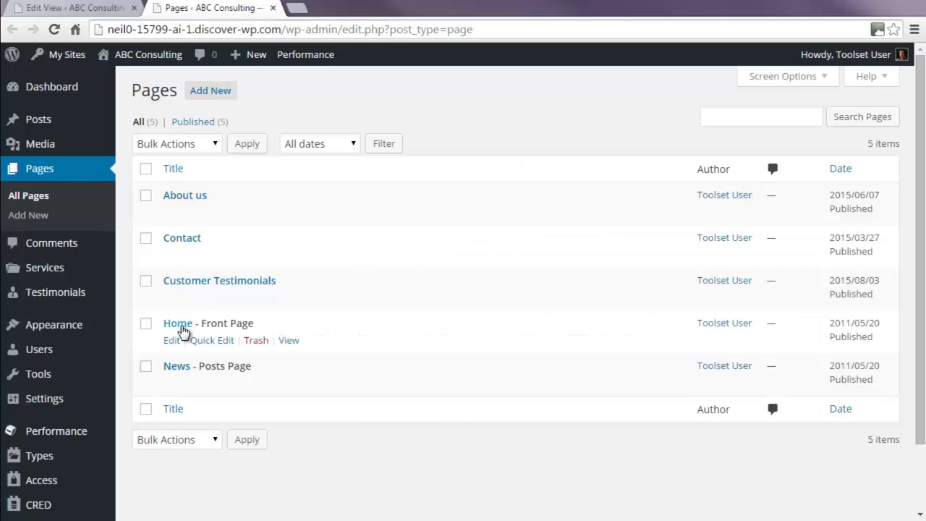
{"action": "left_click", "coordinate": [176, 340]}
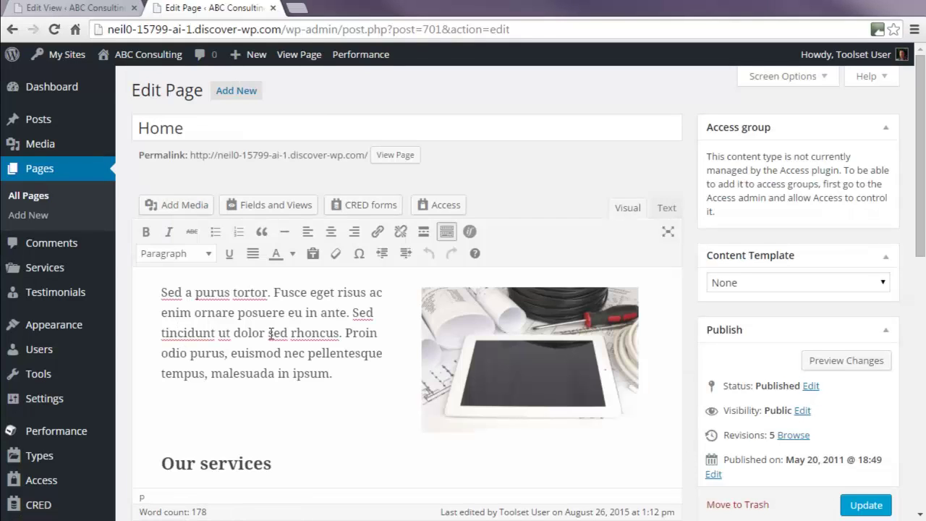
- Add an empty paragraph before the paragraph starting with 'Mauris'
{"action": "scroll", "coordinate": [281, 333], "scroll_direction": "down", "scroll_amount": 3}
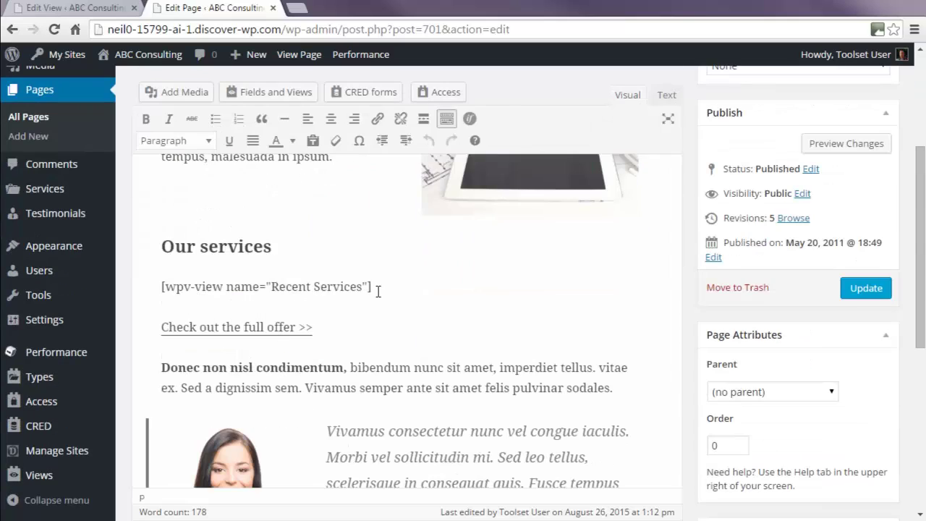
{"action": "scroll", "coordinate": [378, 291], "scroll_direction": "down", "scroll_amount": 5}
{"action": "scroll", "coordinate": [379, 292], "scroll_direction": "down", "scroll_amount": 3}
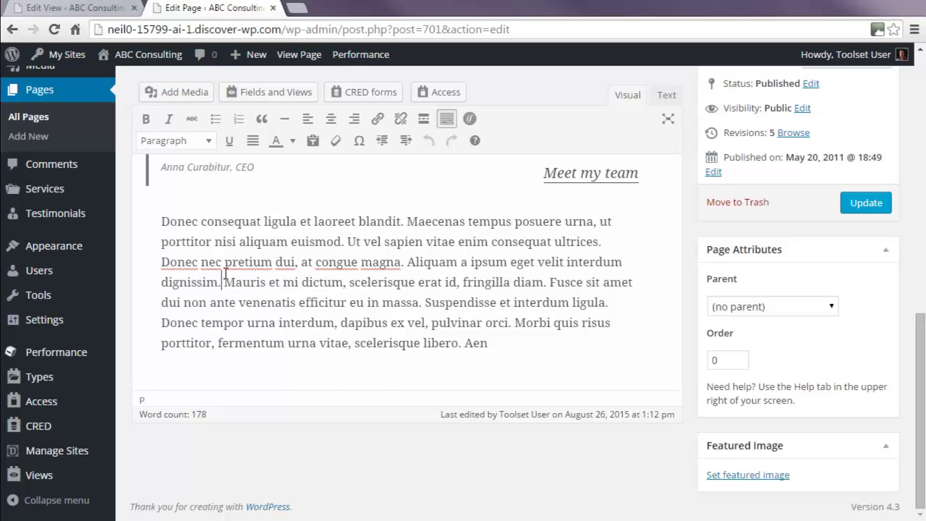
{"action": "key", "text": "Return"}
{"action": "key", "text": "Return"}
{"action": "left_click", "coordinate": [186, 321]}
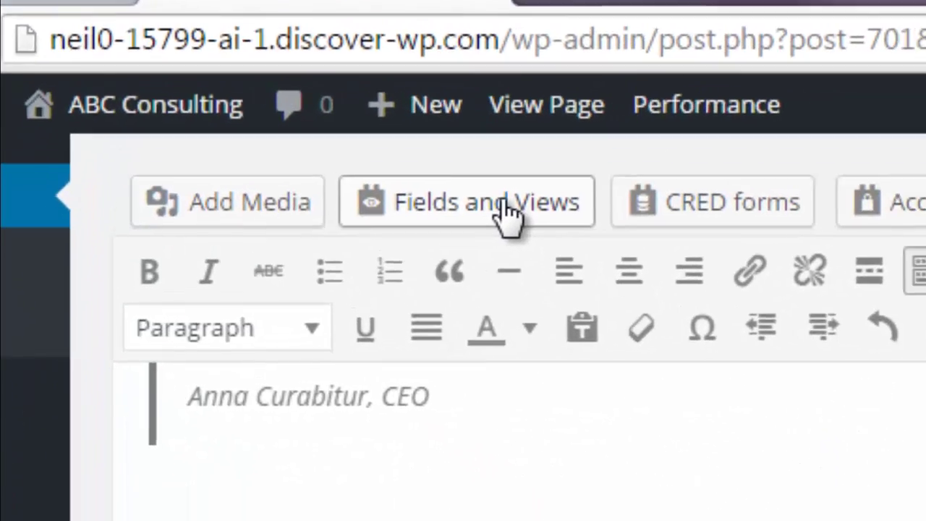
- Insert the 'Slider - Featured Posts' view shortcode from Fields and Views
{"action": "left_click", "coordinate": [300, 102]}
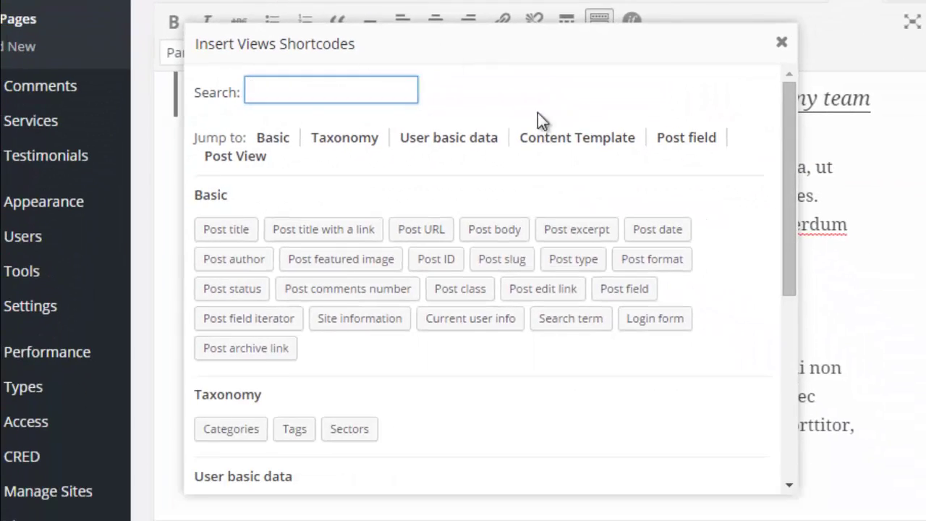
{"action": "scroll", "coordinate": [772, 181], "scroll_direction": "down", "scroll_amount": 1}
{"action": "left_click_drag", "start_coordinate": [771, 181], "coordinate": [765, 334]}
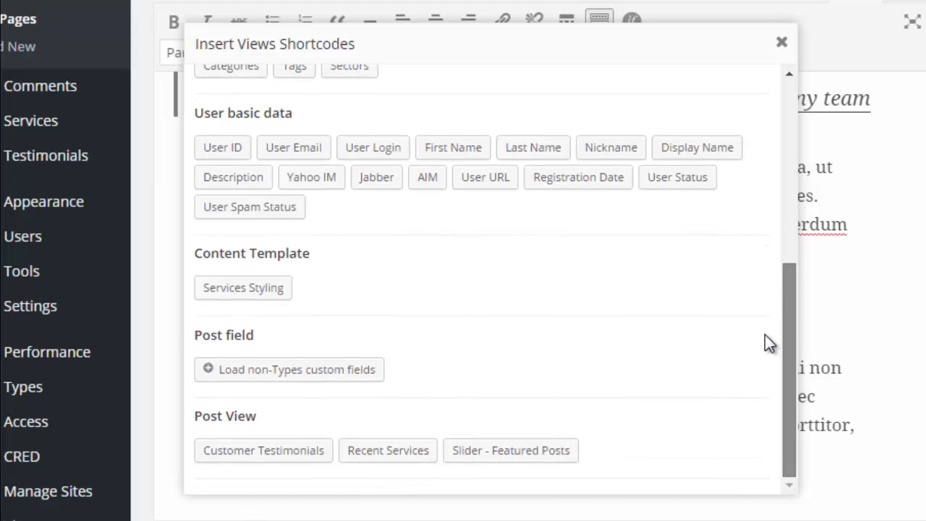
{"action": "left_click", "coordinate": [522, 452]}
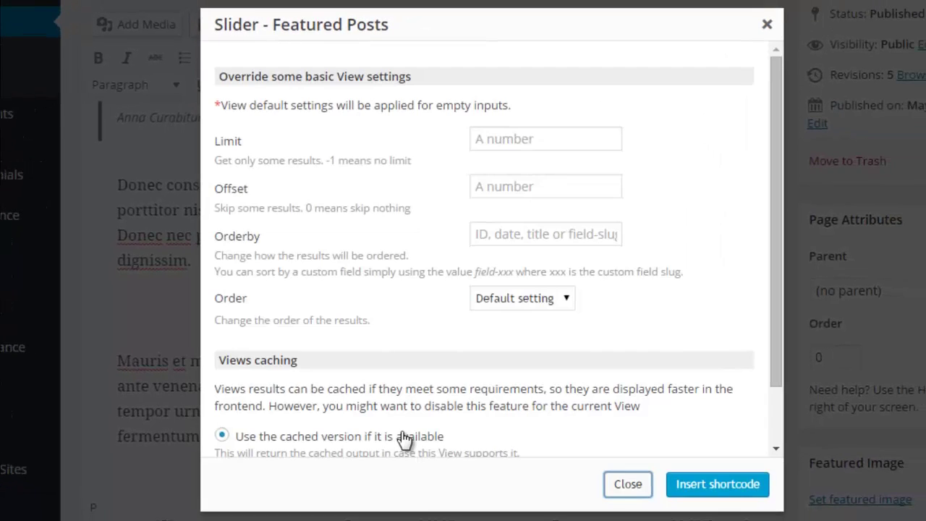
{"action": "left_click", "coordinate": [715, 494]}
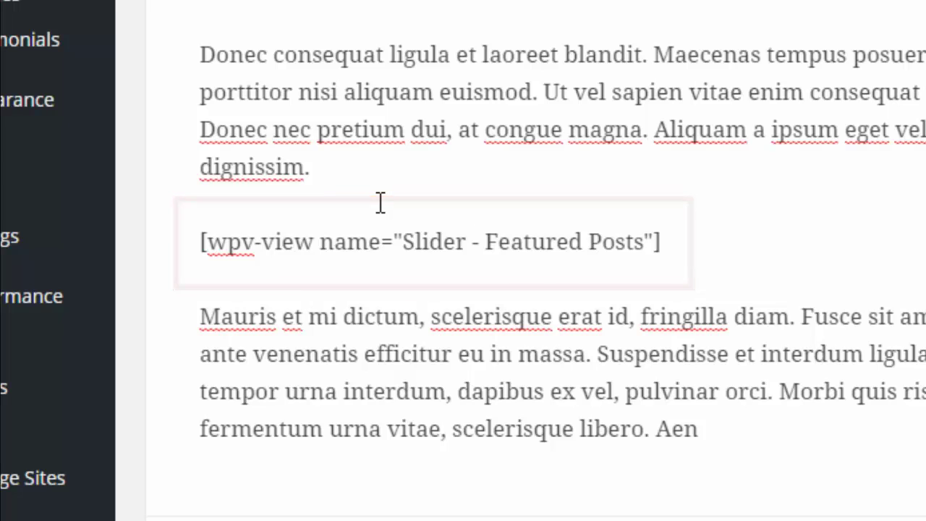
- Type 'Featured articles' on a new unindented line above the slider shortcode
{"action": "left_click", "coordinate": [357, 182]}
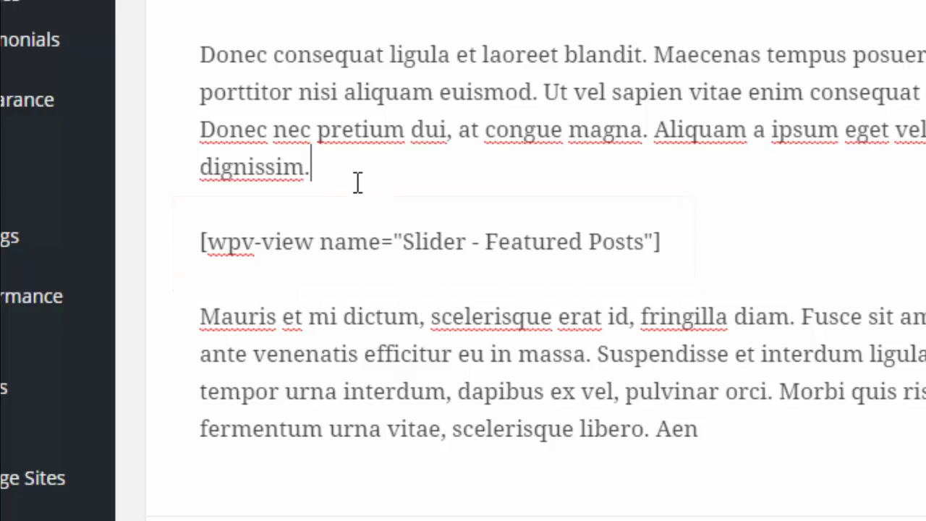
{"action": "key", "text": "Return"}
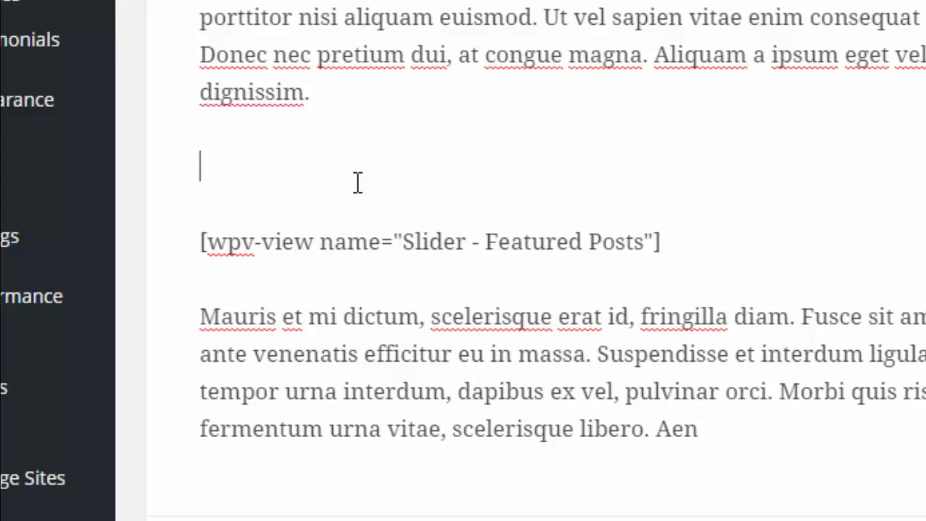
{"action": "type", "text": "Featured art"}
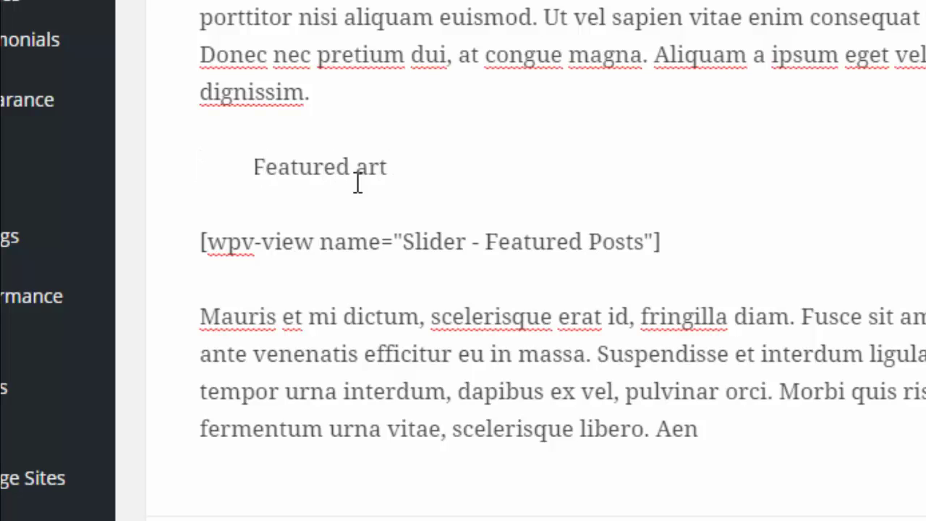
{"action": "type", "text": "icles"}
{"action": "key", "text": "Home"}
{"action": "key", "text": "BackSpace"}
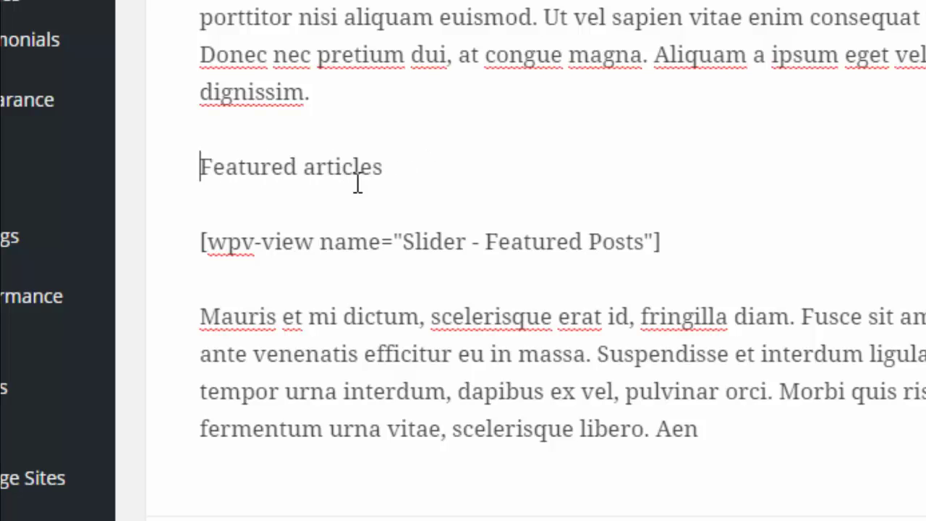
- Format 'Featured articles' as Heading 2 and update the Home page
{"action": "left_click_drag", "start_coordinate": [201, 167], "coordinate": [406, 167]}
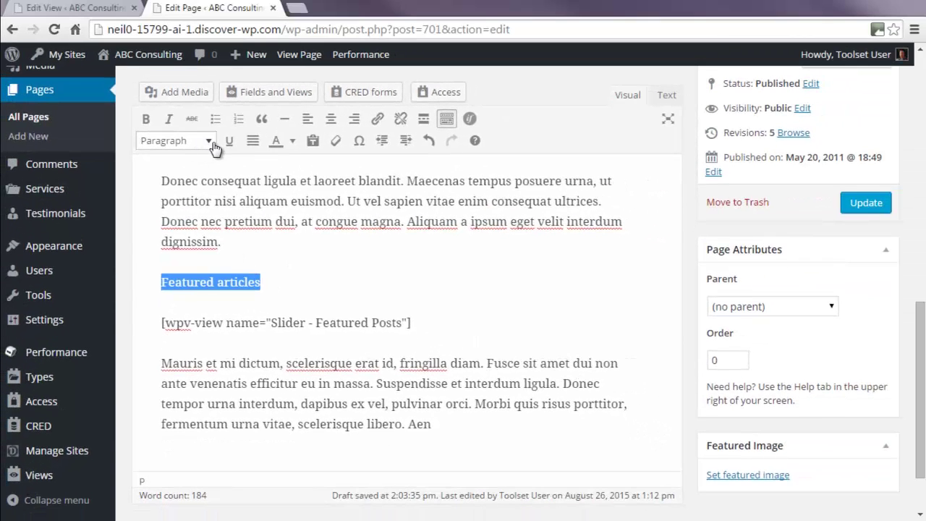
{"action": "left_click", "coordinate": [210, 142]}
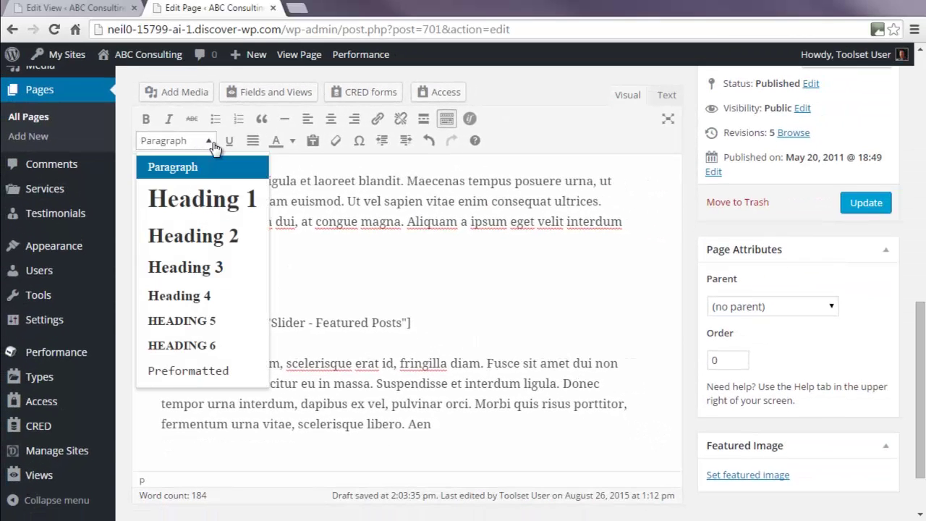
{"action": "left_click", "coordinate": [204, 242]}
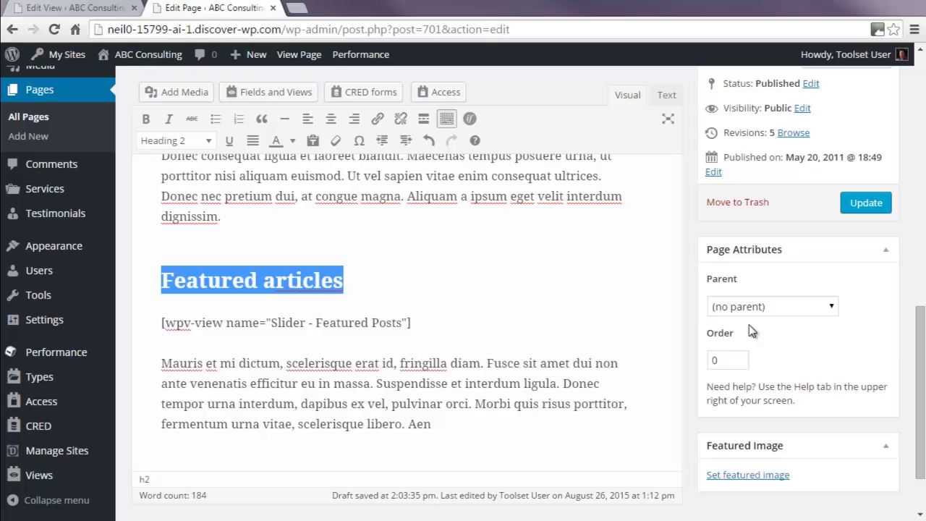
{"action": "left_click", "coordinate": [856, 208]}
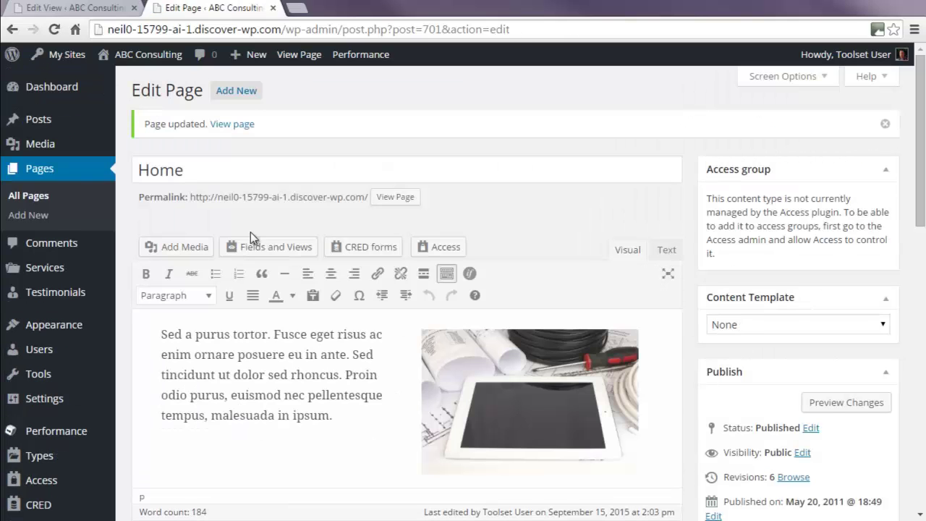
- Open the live Home page and scroll down to the Featured articles slider
{"action": "left_click", "coordinate": [302, 57]}
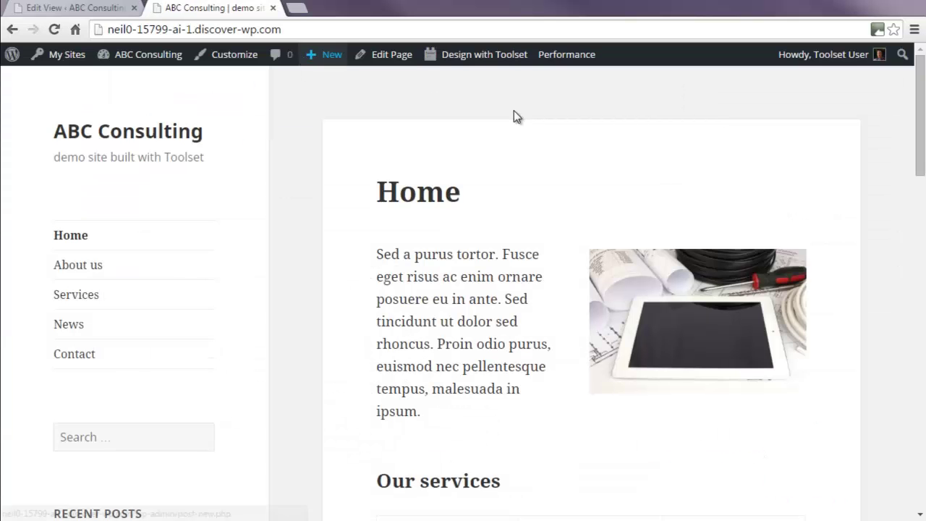
{"action": "left_click_drag", "start_coordinate": [918, 89], "coordinate": [920, 109]}
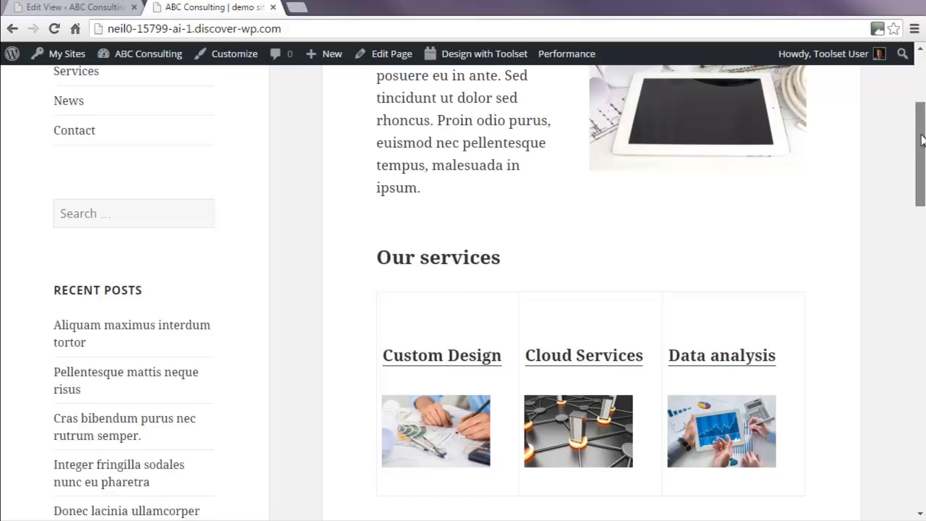
{"action": "left_click_drag", "start_coordinate": [922, 139], "coordinate": [923, 321]}
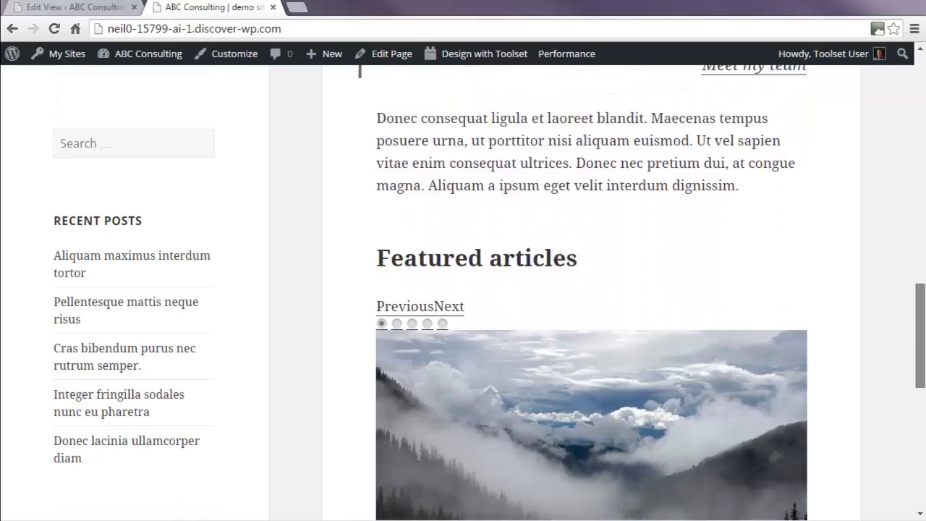
{"action": "scroll", "coordinate": [592, 290], "scroll_direction": "down", "scroll_amount": 2}
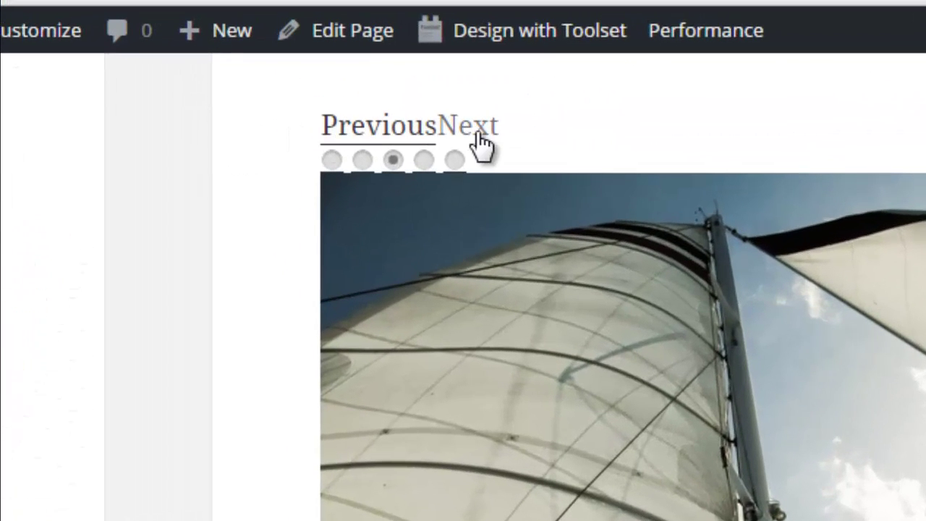
- Use the slider's pager dots to show the first, second and fourth slides
{"action": "left_click", "coordinate": [332, 159]}
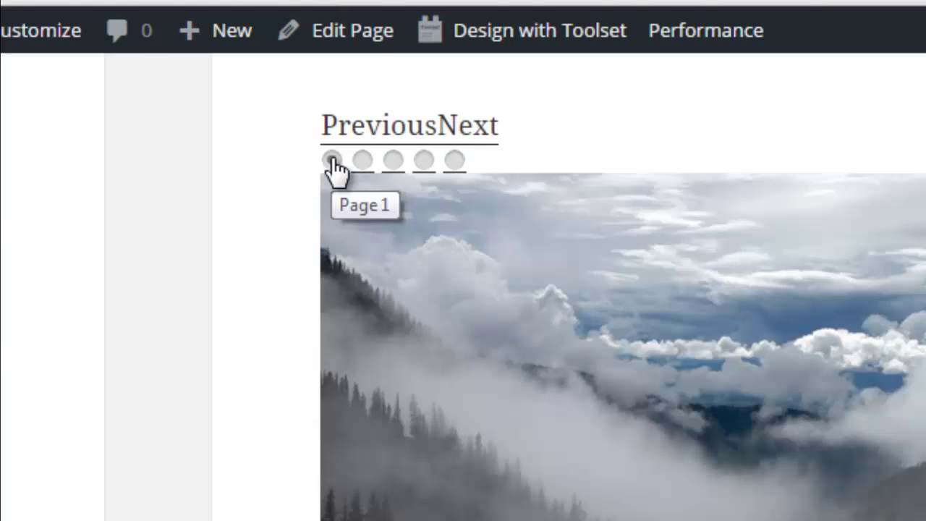
{"action": "left_click", "coordinate": [363, 160]}
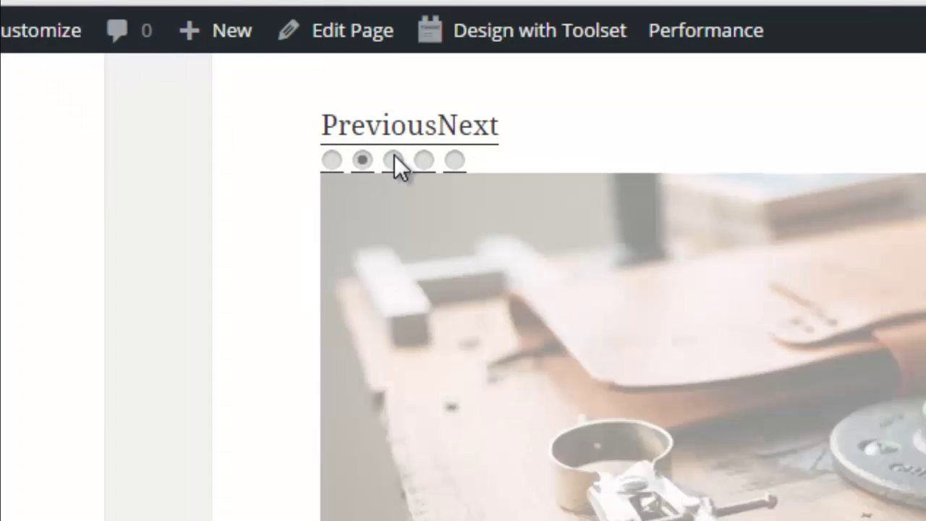
{"action": "left_click", "coordinate": [425, 162]}
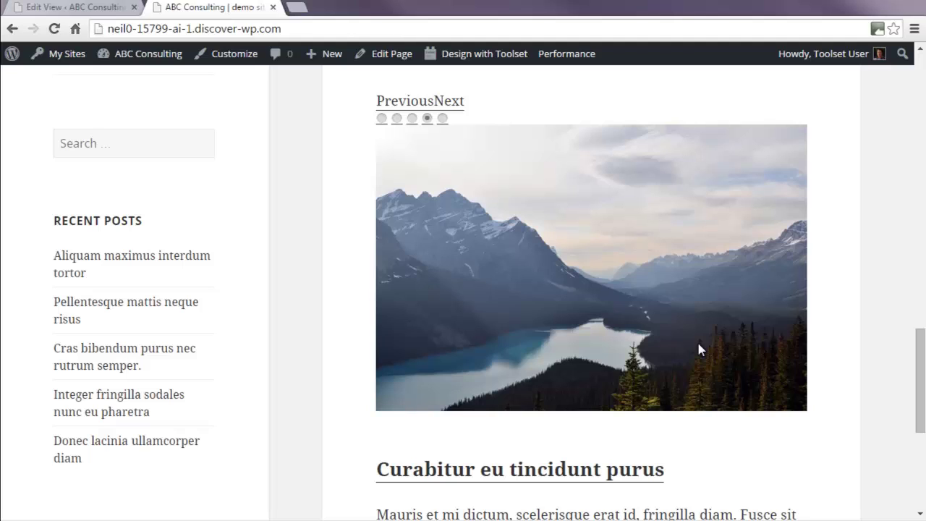
- Return to the slider View editor and place the cursor in the loop output code
{"action": "left_click", "coordinate": [67, 8]}
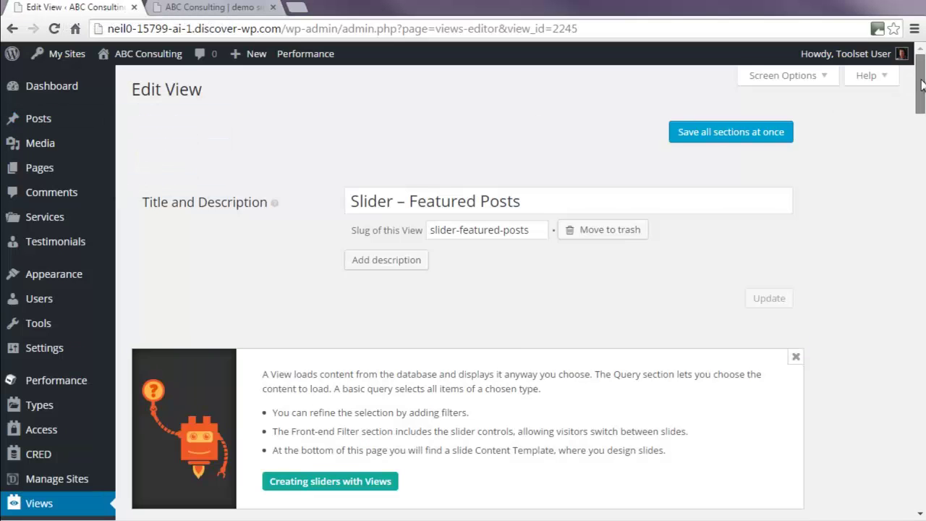
{"action": "left_click_drag", "start_coordinate": [919, 90], "coordinate": [917, 506]}
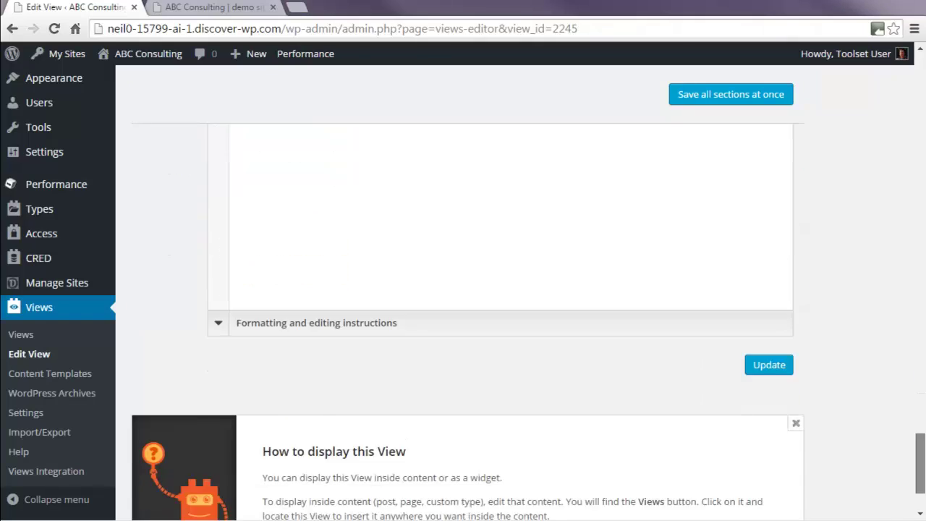
{"action": "scroll", "coordinate": [427, 365], "scroll_direction": "up", "scroll_amount": 1}
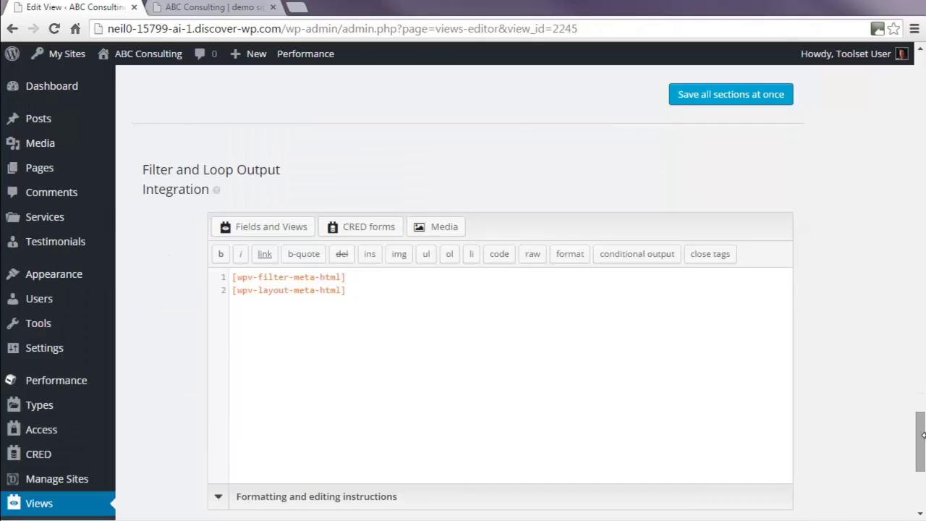
{"action": "left_click", "coordinate": [247, 277]}
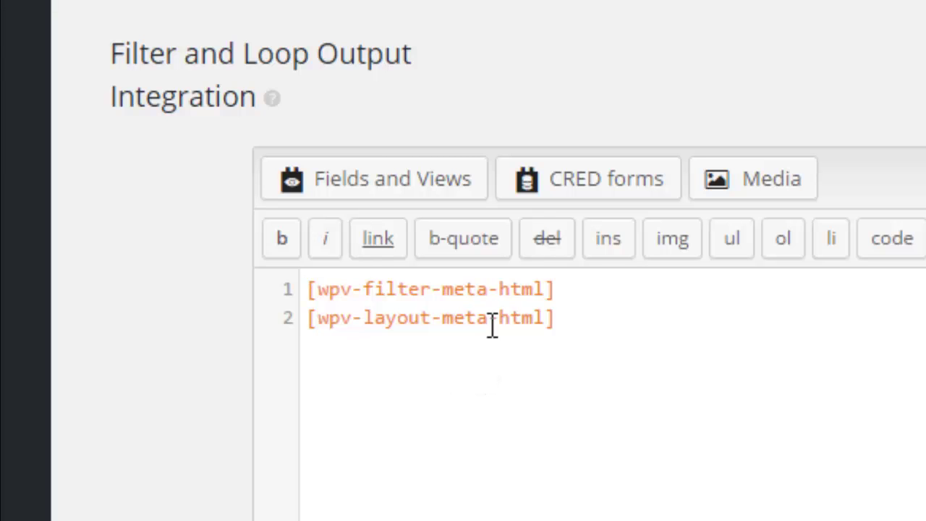
- Move the layout shortcode from line 2 to a new first line above the filter shortcode
{"action": "left_click", "coordinate": [565, 318]}
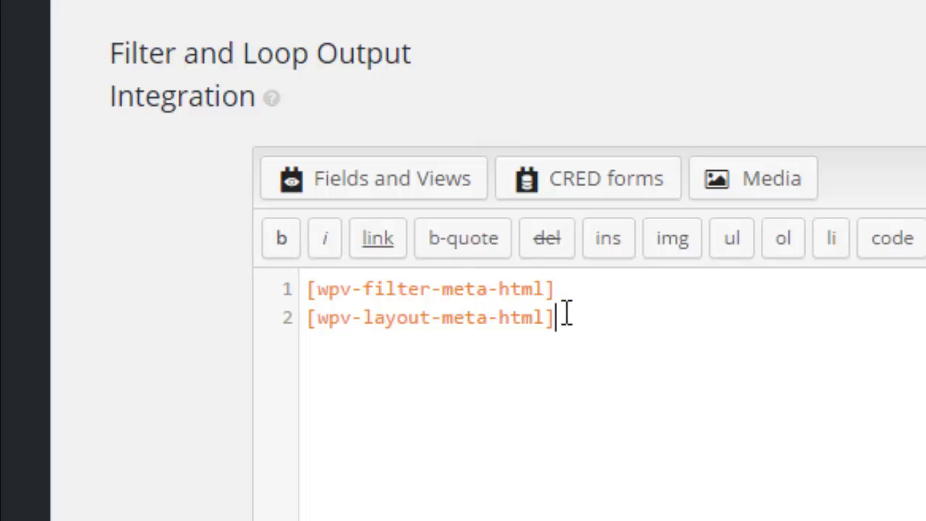
{"action": "left_click_drag", "start_coordinate": [564, 316], "coordinate": [302, 311]}
{"action": "key", "text": "ctrl+c"}
{"action": "key", "text": "BackSpace"}
{"action": "left_click", "coordinate": [308, 288]}
{"action": "key", "text": "Return"}
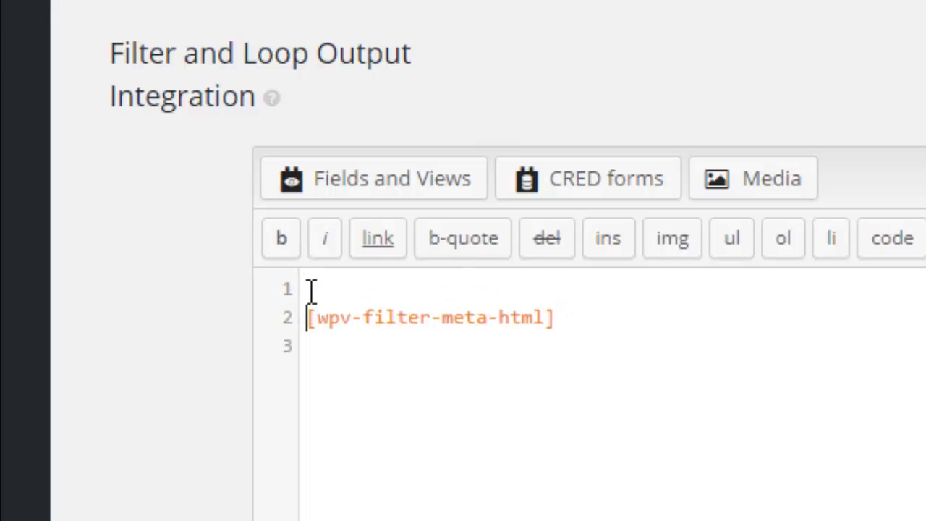
{"action": "key", "text": "Up"}
{"action": "key", "text": "ctrl+v"}
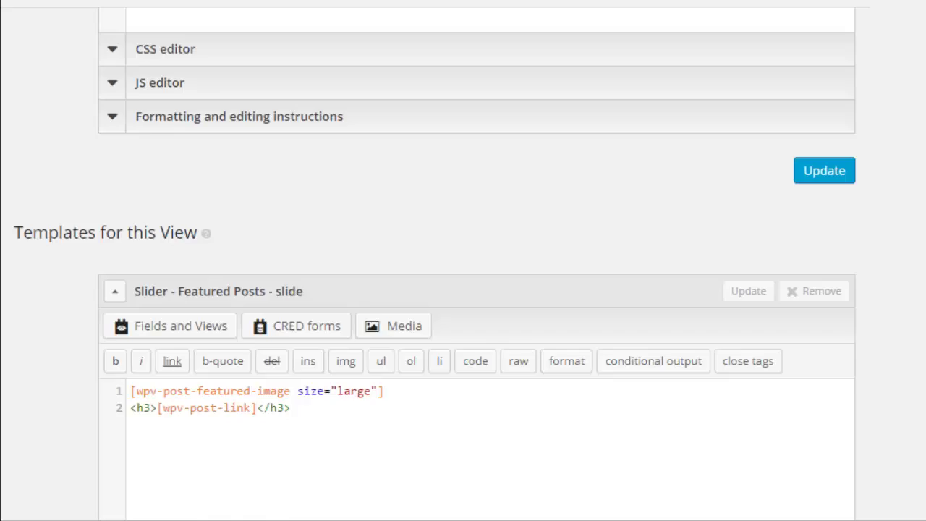
- Add slider container and slide positioning CSS under Loop Output, then save all View sections
{"action": "scroll", "coordinate": [199, 413], "scroll_direction": "up", "scroll_amount": 3}
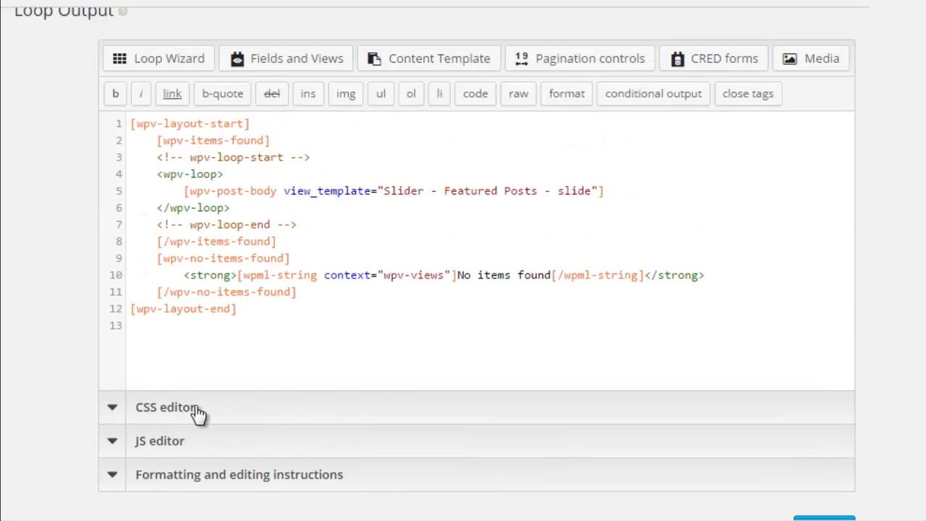
{"action": "left_click", "coordinate": [199, 409]}
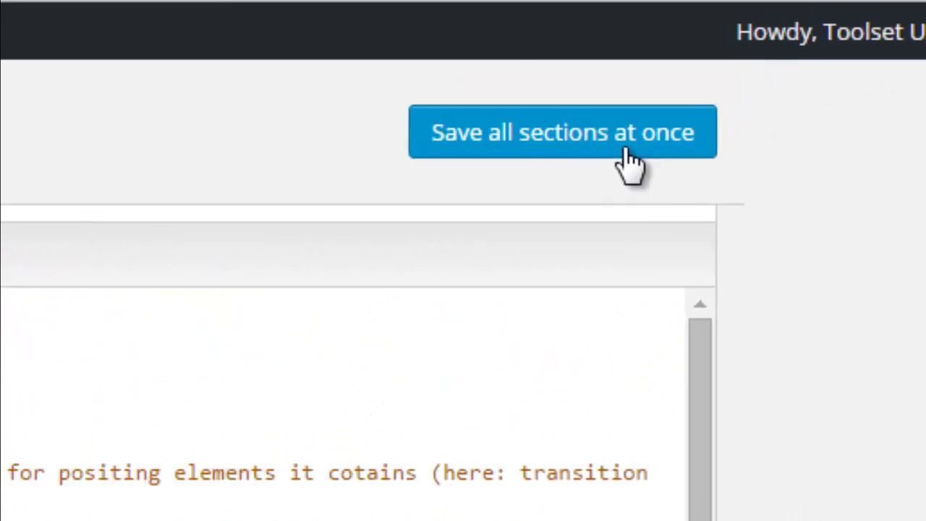
{"action": "left_click", "coordinate": [621, 153]}
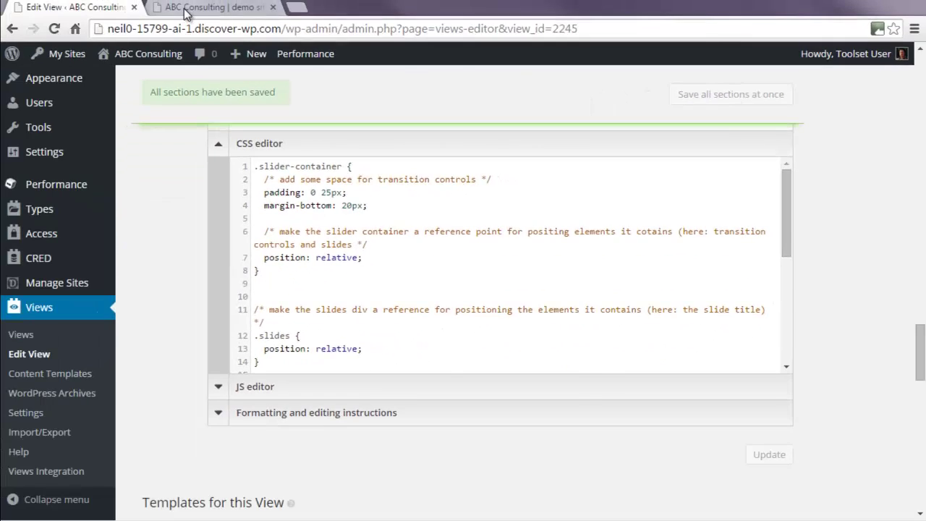
{"action": "left_click", "coordinate": [217, 8]}
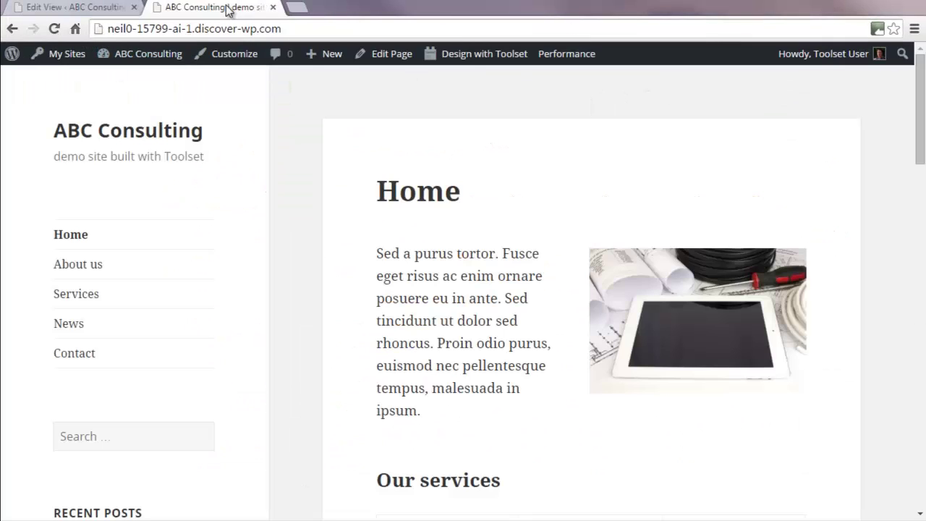
- Reload the live Home page and scroll to Featured articles to see titles over images
{"action": "left_click", "coordinate": [55, 29]}
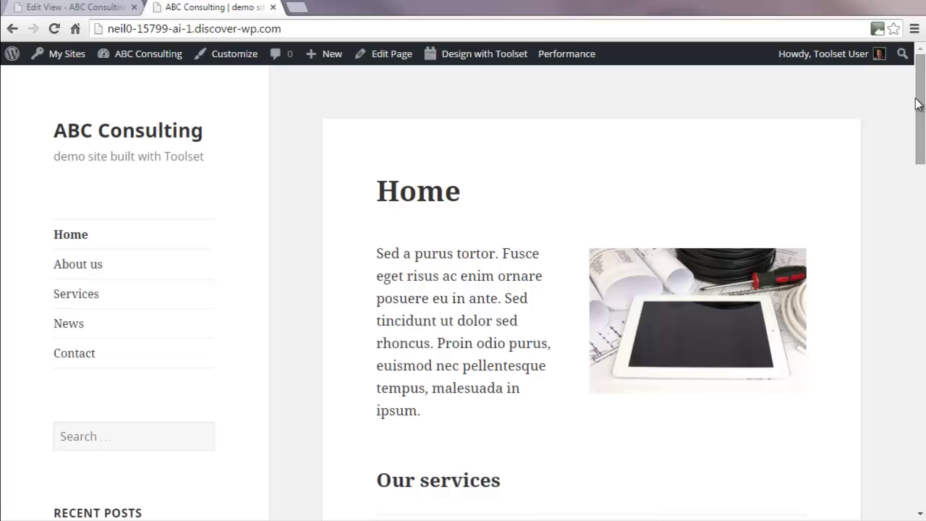
{"action": "left_click_drag", "start_coordinate": [917, 103], "coordinate": [921, 401]}
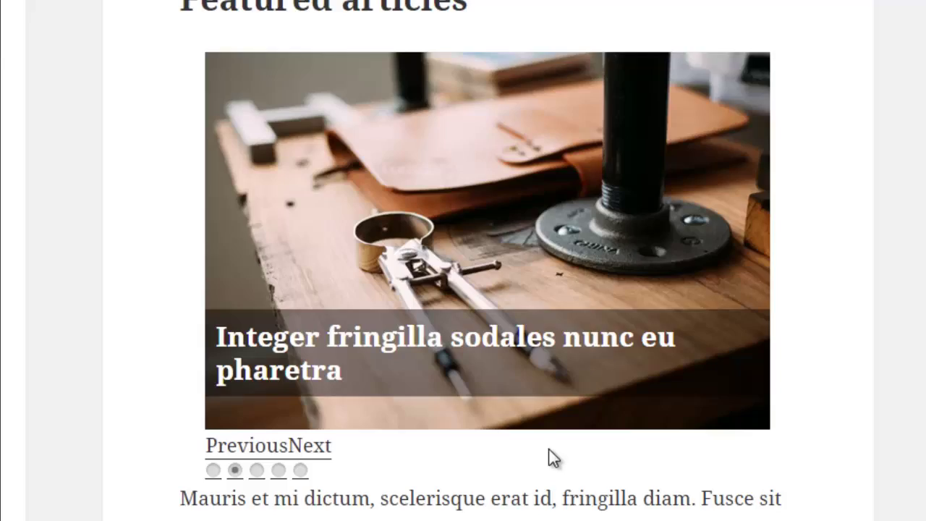
- In the filter code, replace the Previous label with &laquo and Next with &raquo
{"action": "left_click", "coordinate": [93, 9]}
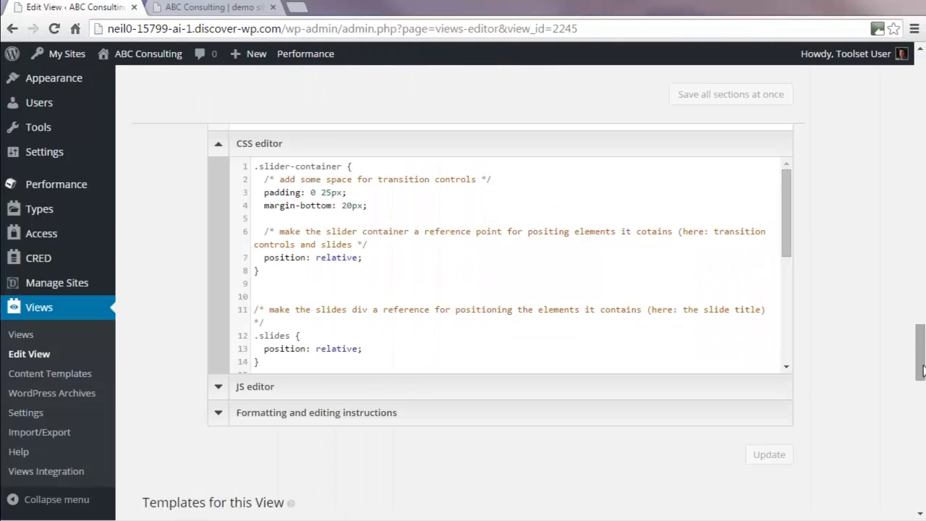
{"action": "left_click_drag", "start_coordinate": [922, 368], "coordinate": [922, 272]}
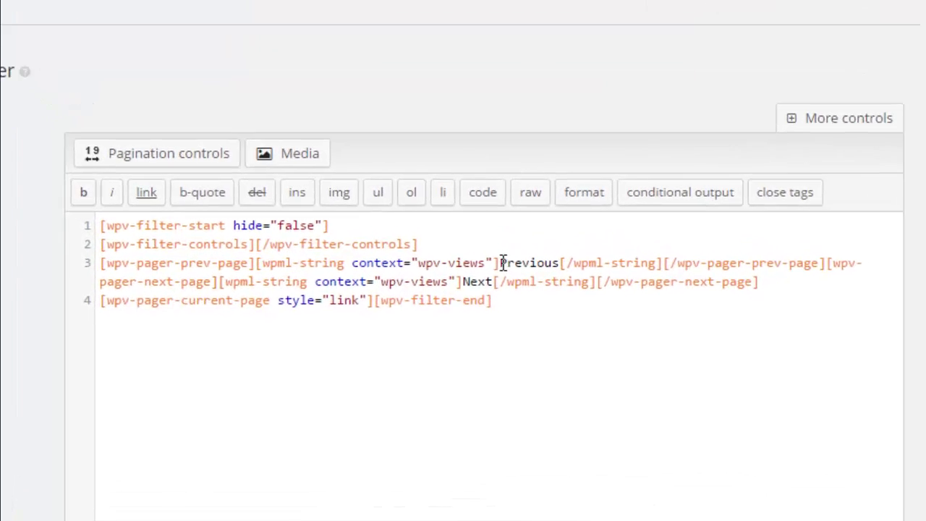
{"action": "left_click_drag", "start_coordinate": [511, 289], "coordinate": [554, 290]}
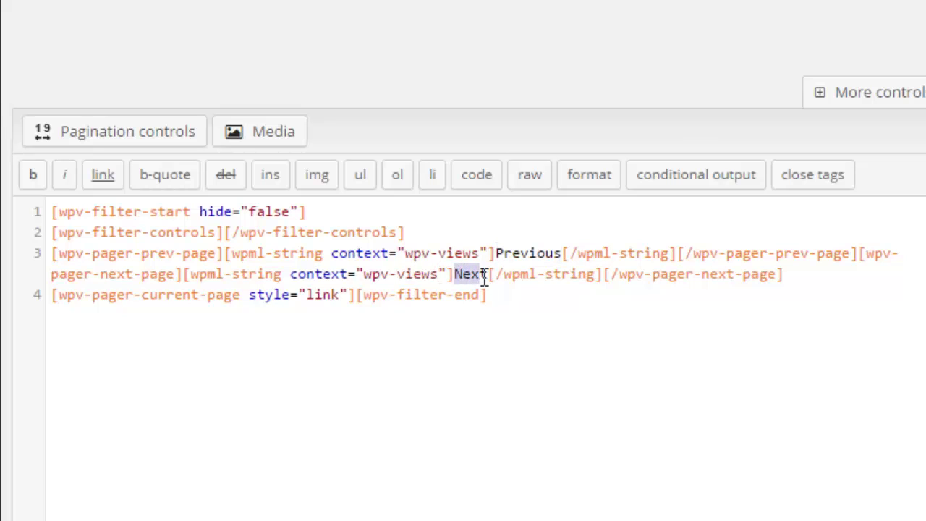
{"action": "left_click_drag", "start_coordinate": [456, 278], "coordinate": [490, 278]}
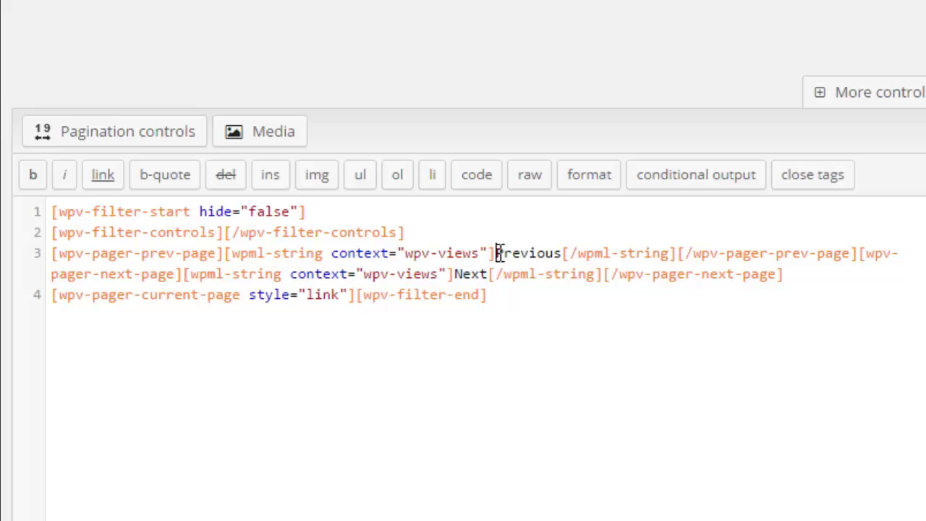
{"action": "left_click_drag", "start_coordinate": [495, 253], "coordinate": [558, 253]}
{"action": "type", "text": "&la"}
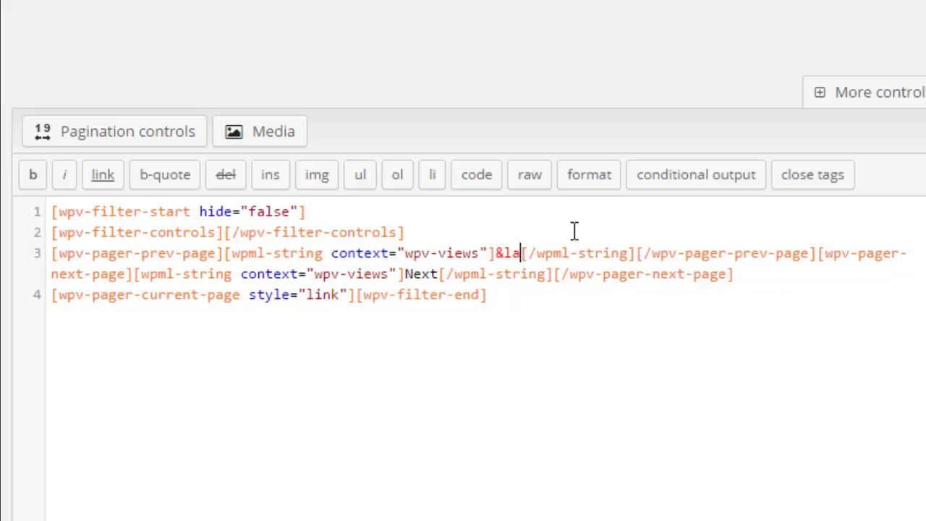
{"action": "type", "text": "quo"}
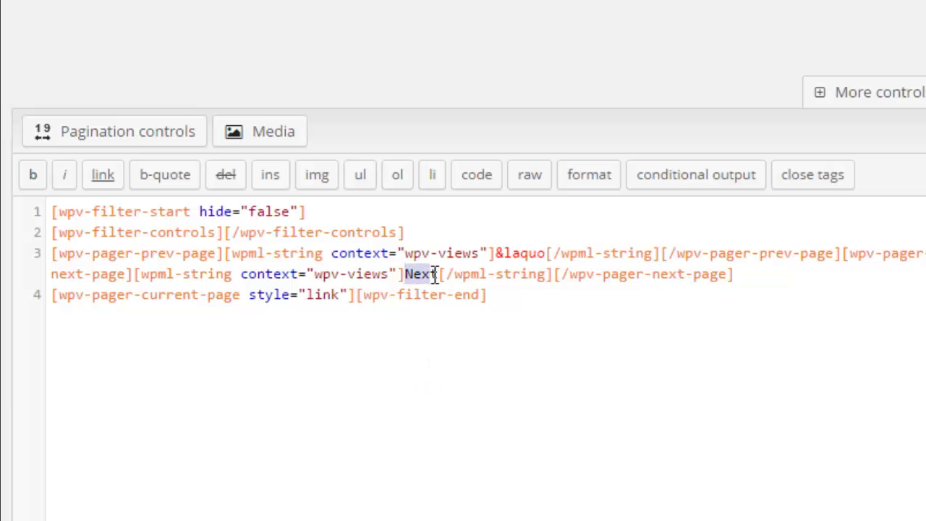
{"action": "left_click_drag", "start_coordinate": [408, 275], "coordinate": [438, 275]}
{"action": "type", "text": "&raquo"}
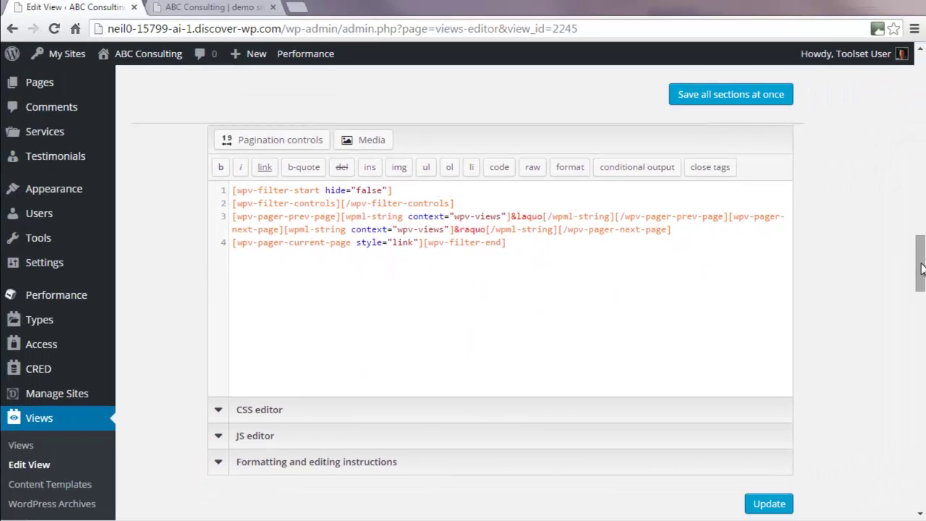
- Add CSS in the filter section placing the arrows at the slider sides, then save all sections
{"action": "left_click_drag", "start_coordinate": [922, 268], "coordinate": [921, 293]}
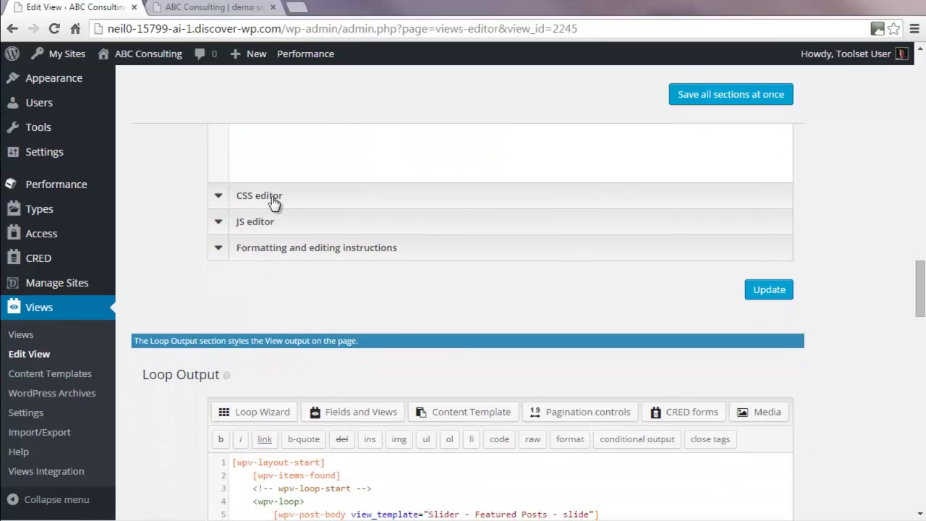
{"action": "left_click", "coordinate": [270, 195]}
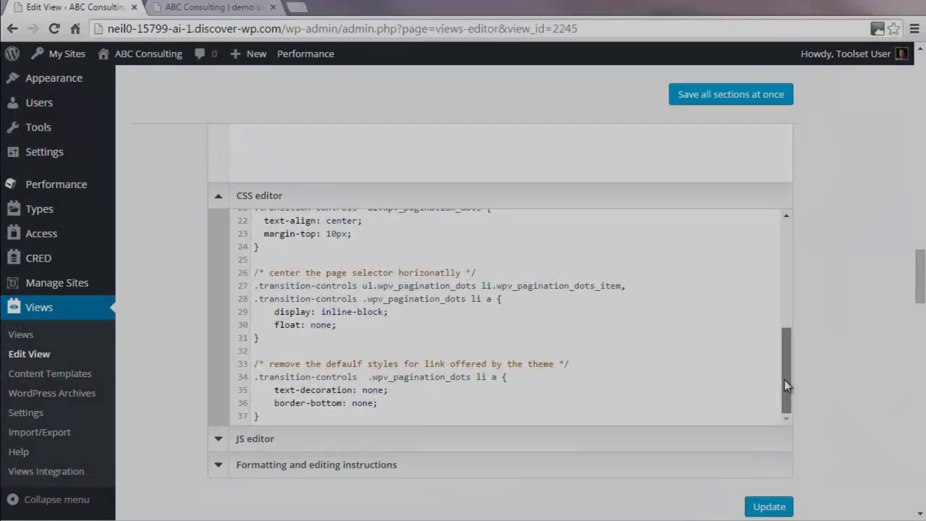
{"action": "left_click_drag", "start_coordinate": [784, 379], "coordinate": [789, 245]}
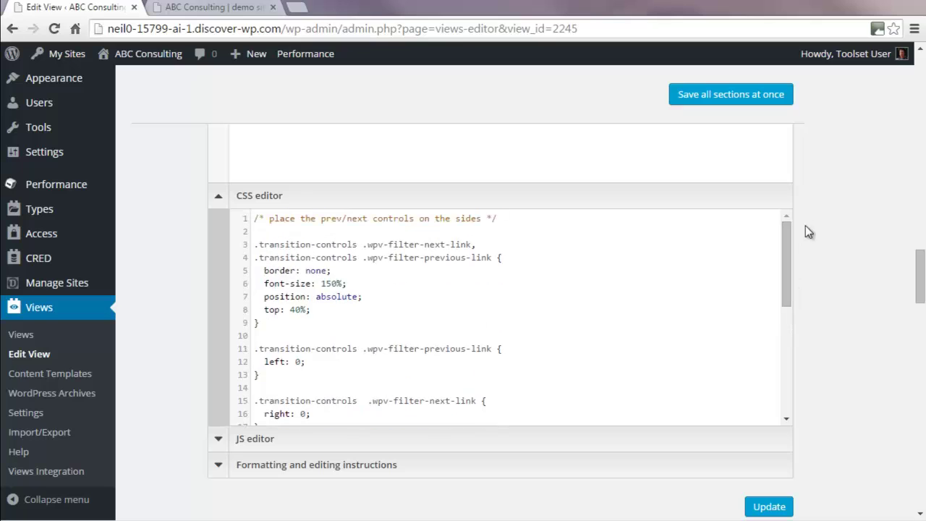
{"action": "left_click", "coordinate": [766, 97]}
- Reload the live Home page and test the dots and « arrow to move through the slides
{"action": "left_click", "coordinate": [232, 9]}
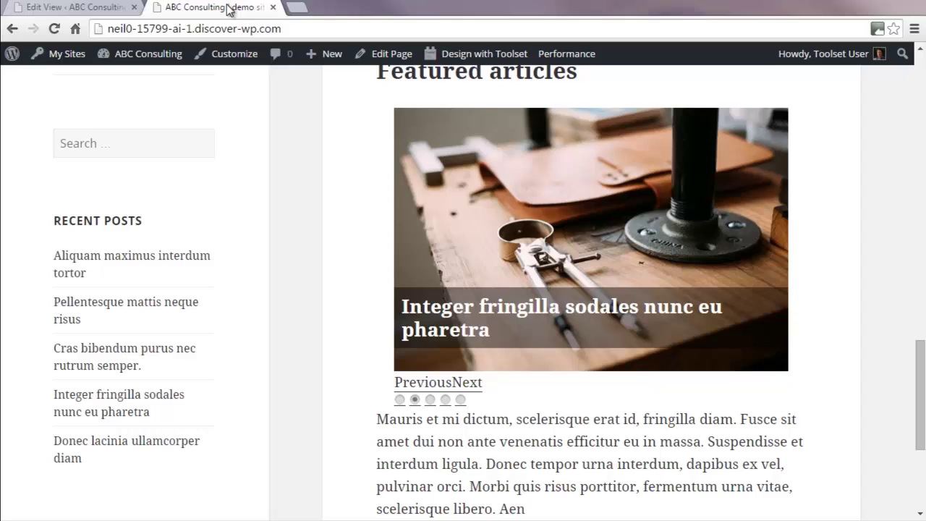
{"action": "left_click", "coordinate": [54, 29]}
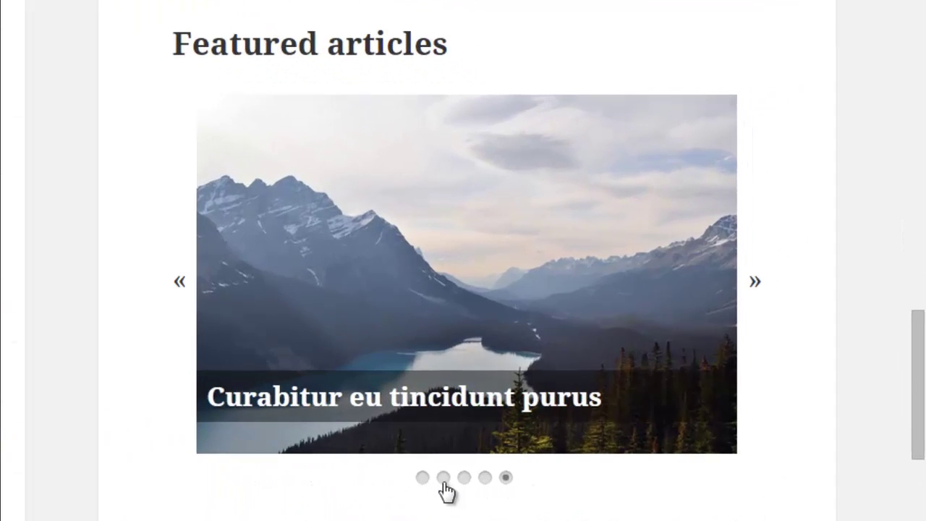
{"action": "left_click", "coordinate": [423, 478]}
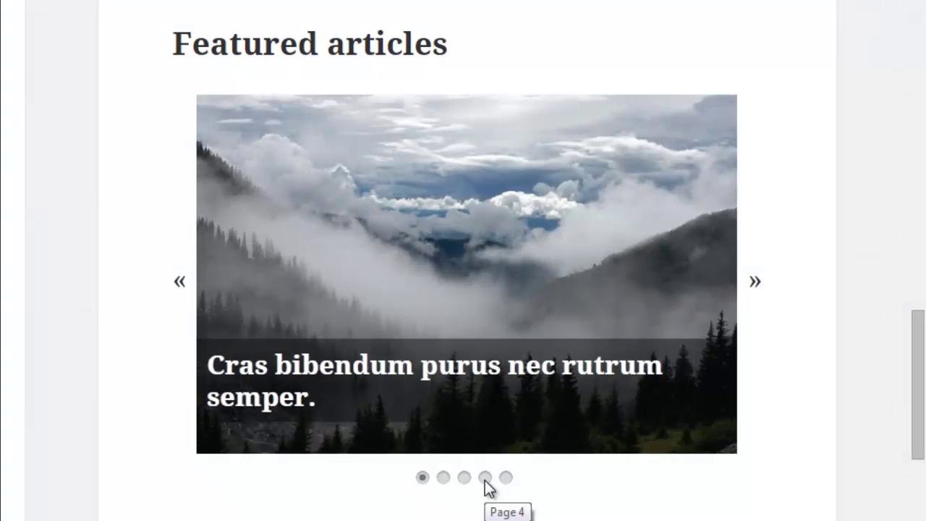
{"action": "left_click", "coordinate": [485, 478]}
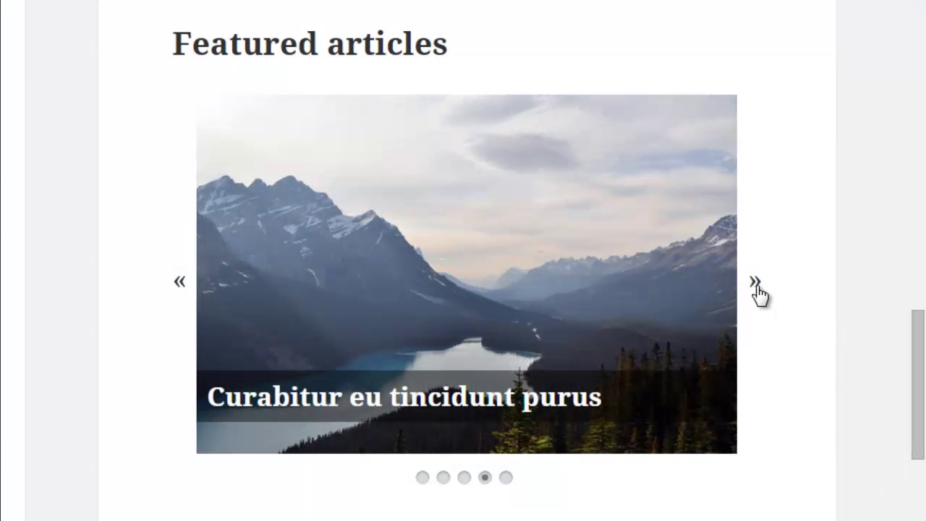
{"action": "left_click", "coordinate": [179, 284]}
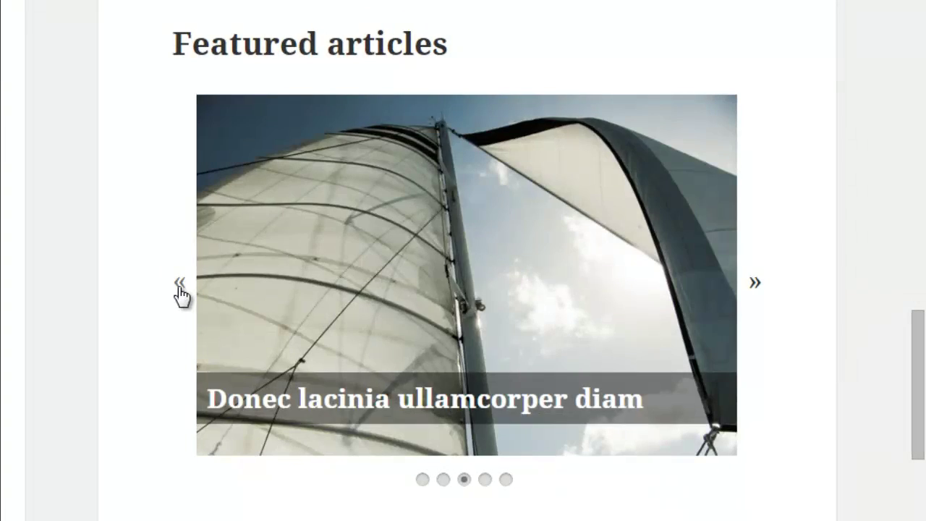
{"action": "left_click", "coordinate": [180, 286]}
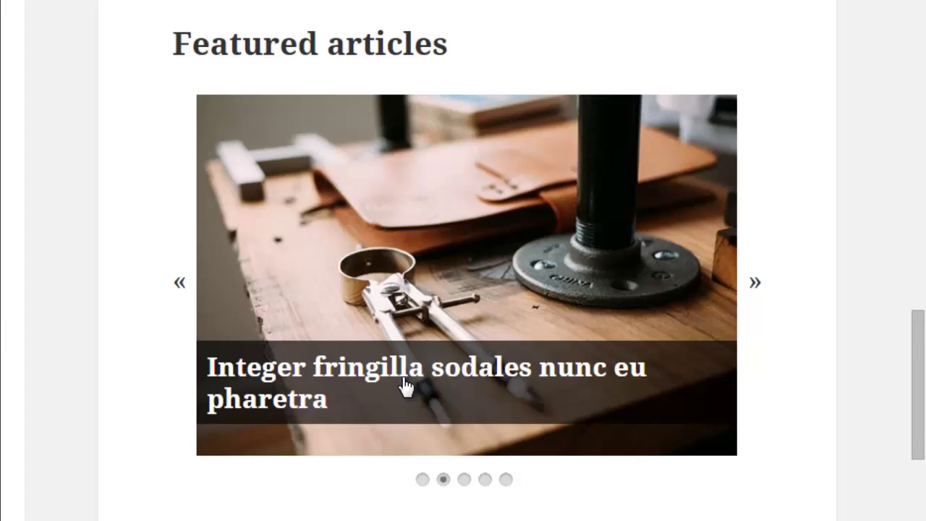
{"action": "left_click", "coordinate": [403, 369]}
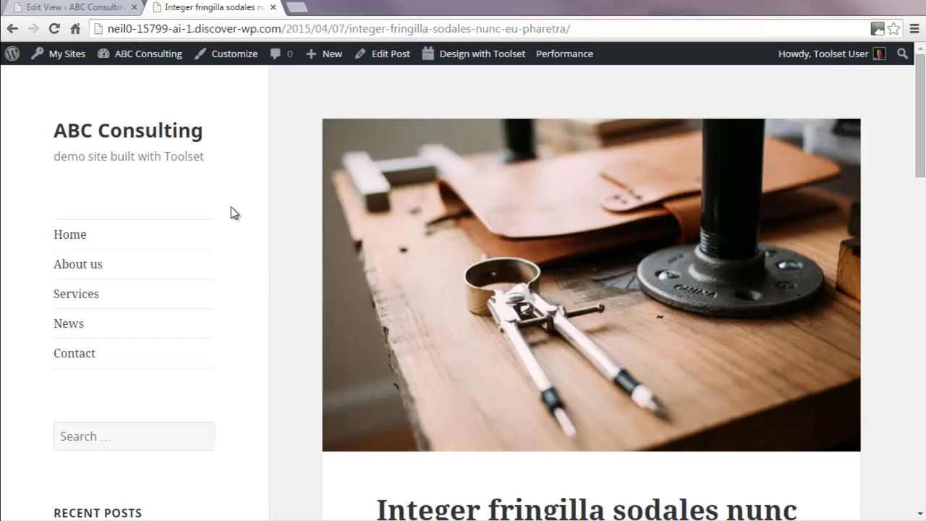
{"action": "left_click", "coordinate": [12, 29]}
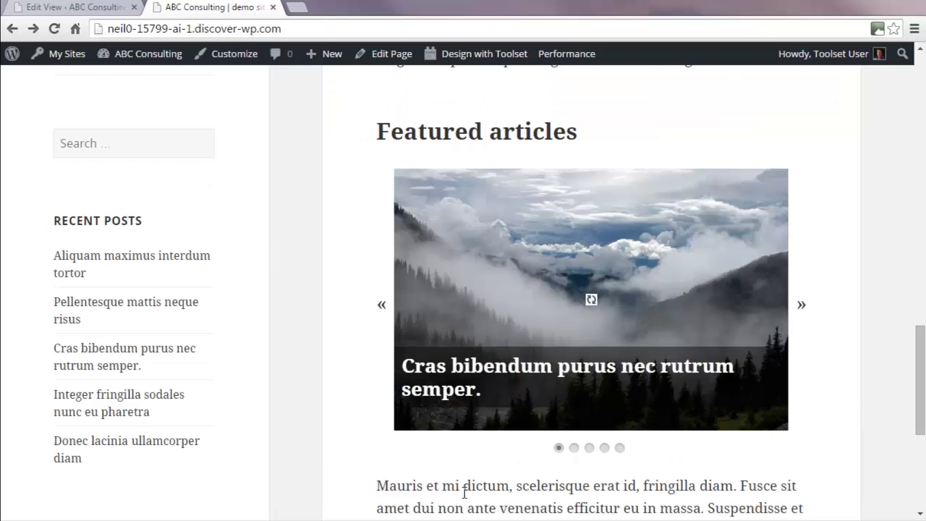